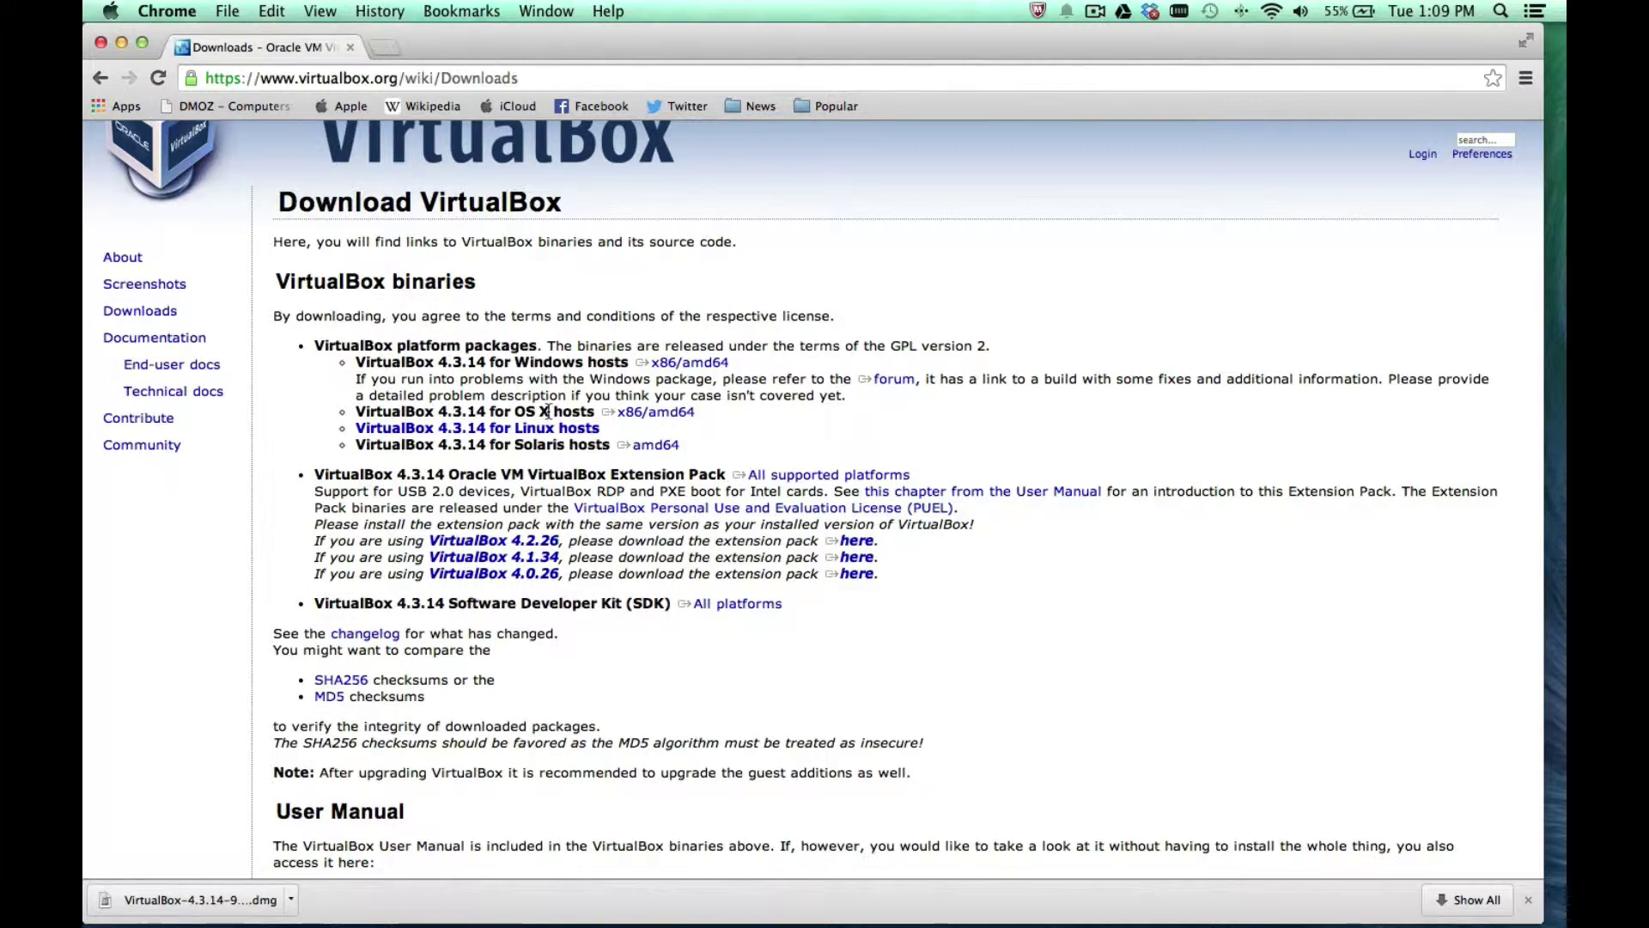
triple_click(464, 429)
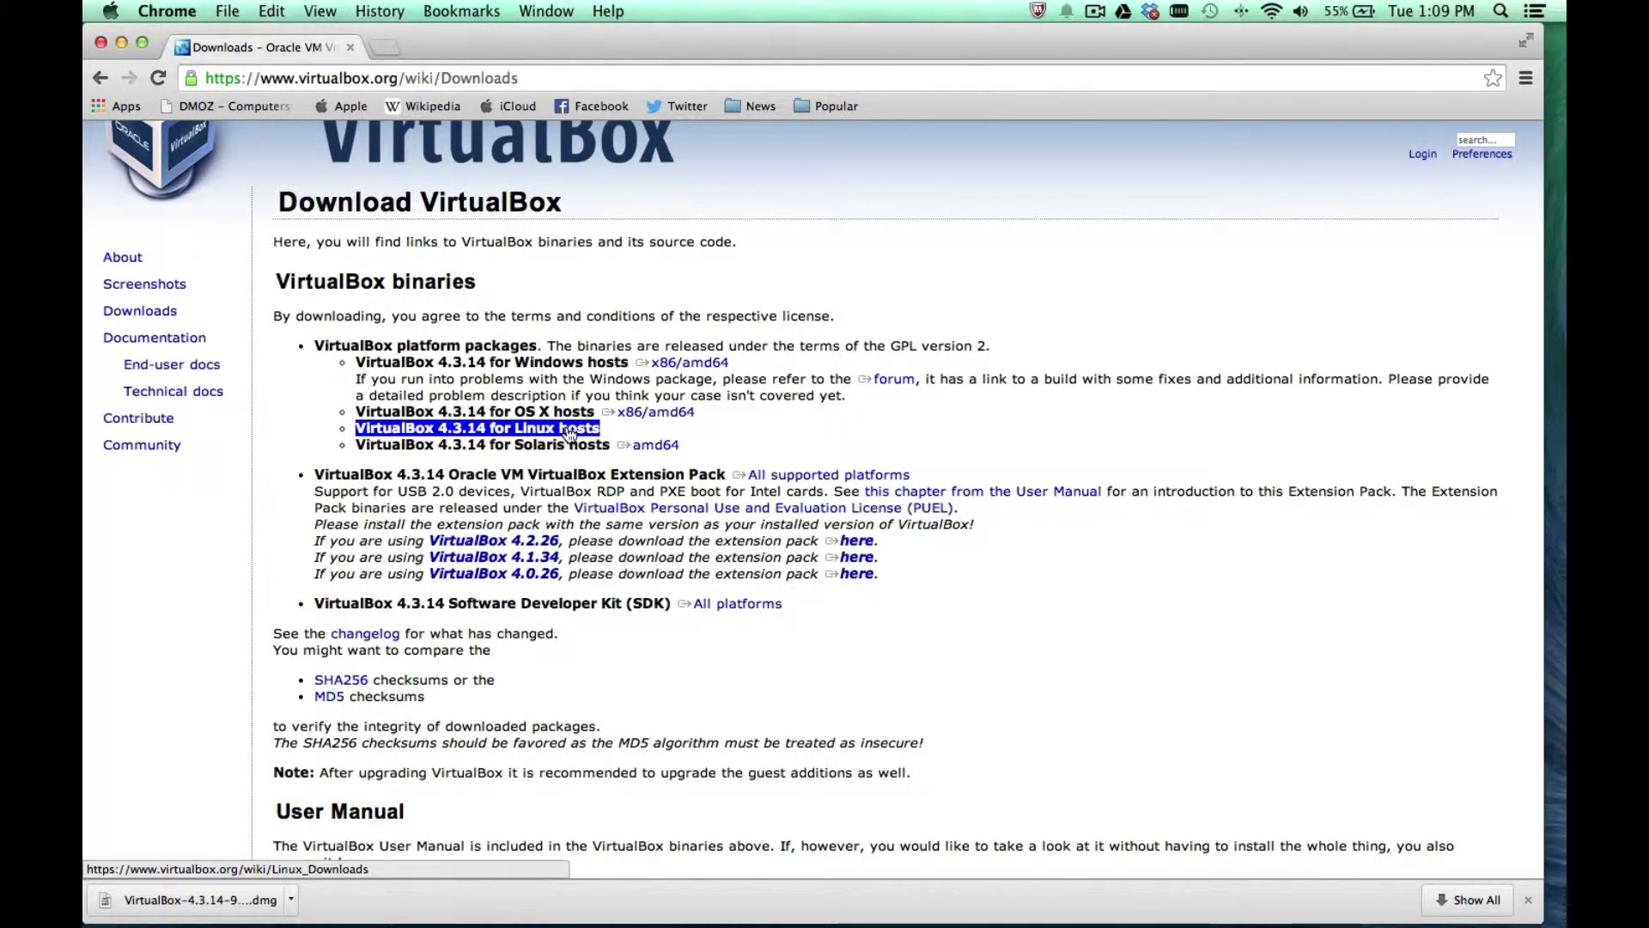
drag(572, 508, 956, 507)
click(735, 426)
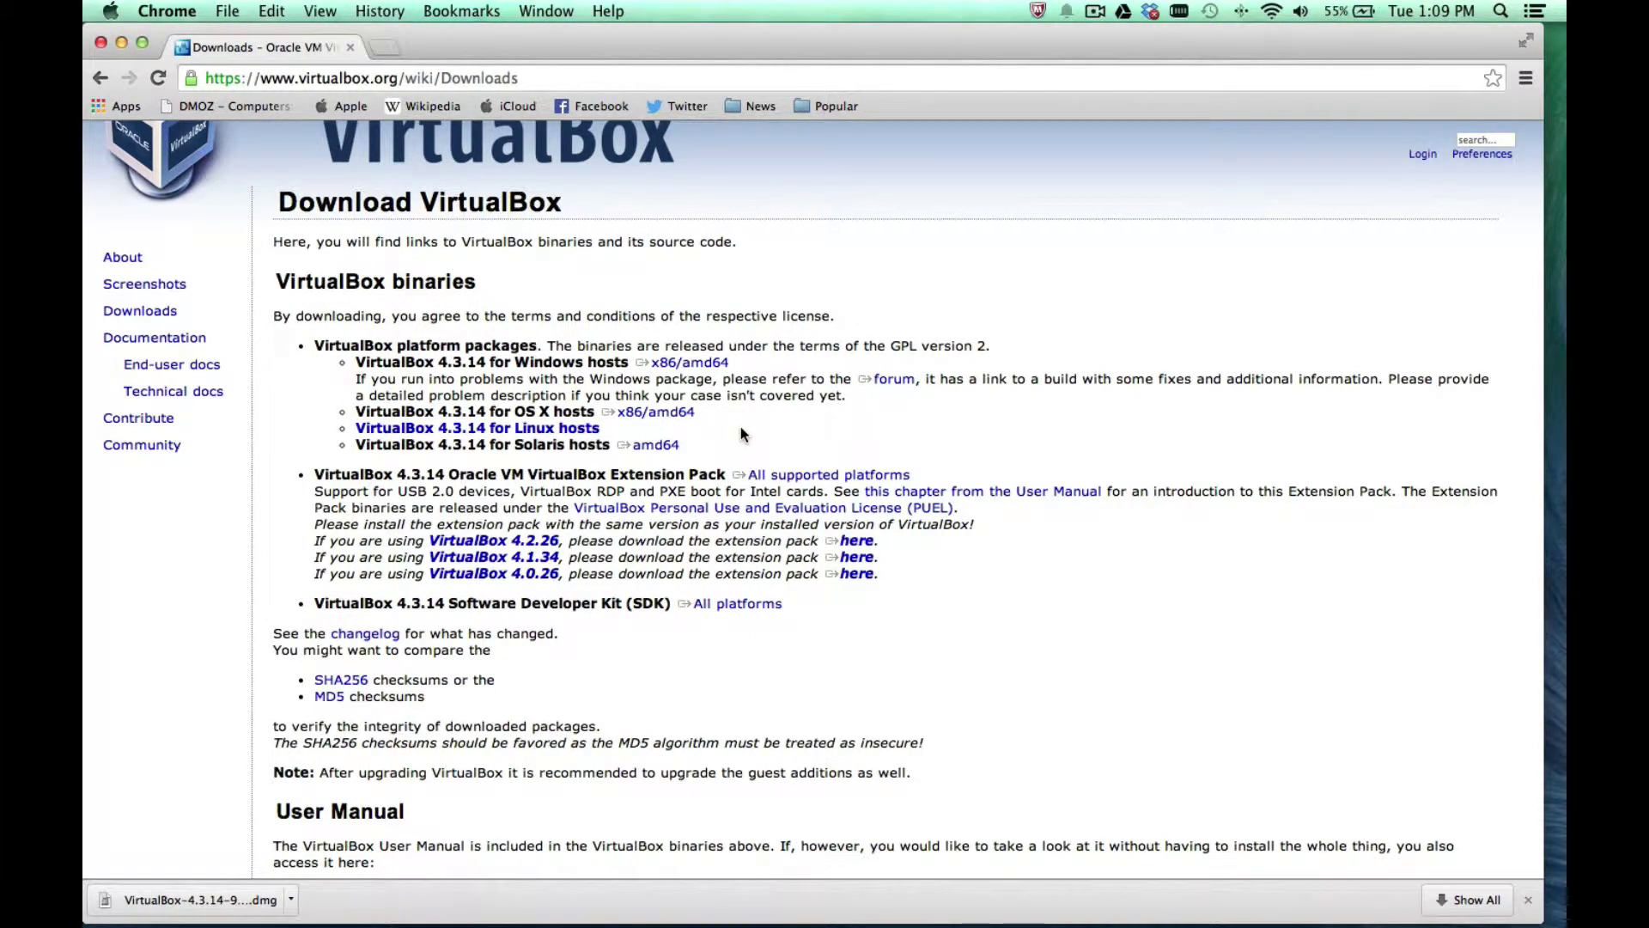
drag(697, 417, 601, 414)
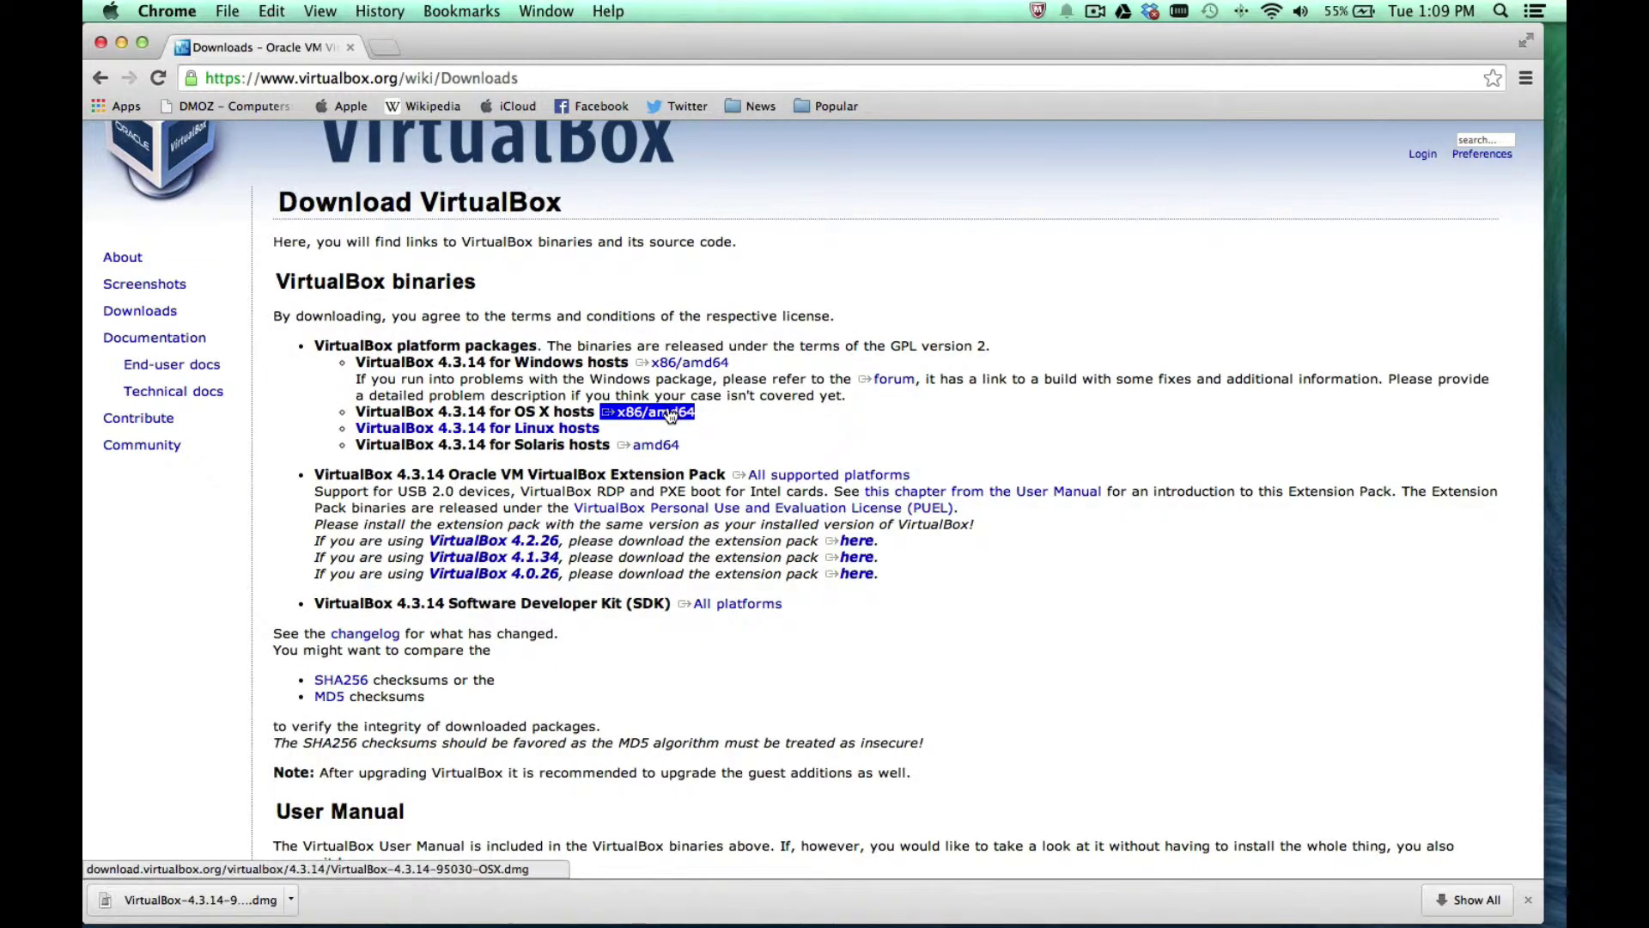
click(601, 410)
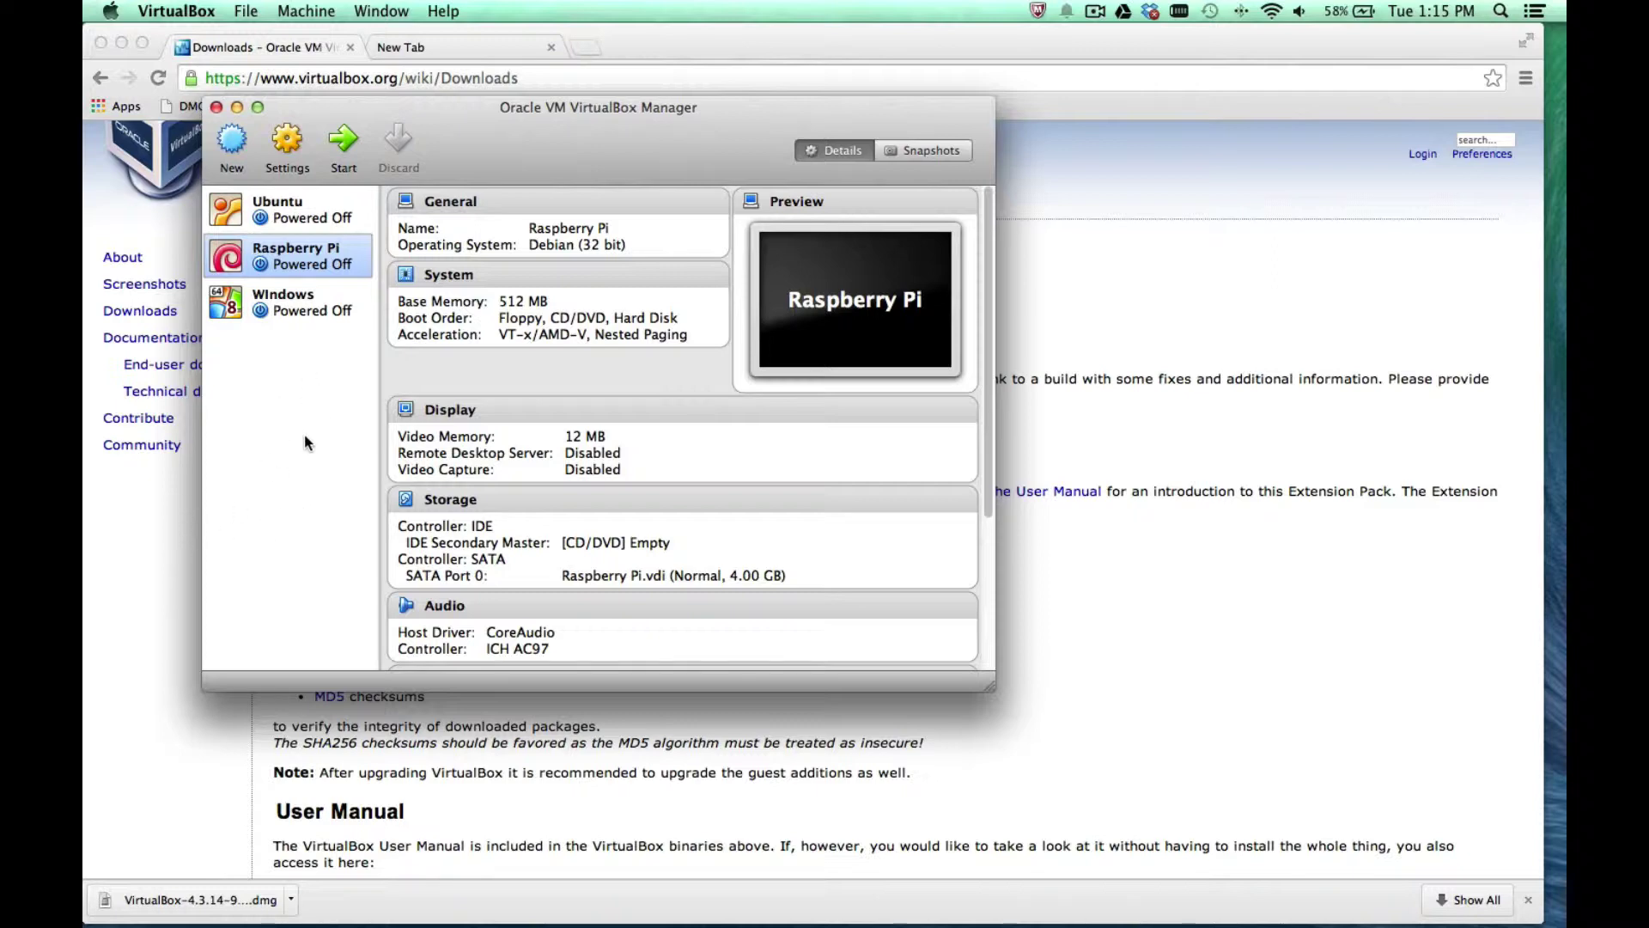
Start a new virtual machine in VirtualBox, name it Hofstra Windows PC, and view the available Windows versions
click(238, 150)
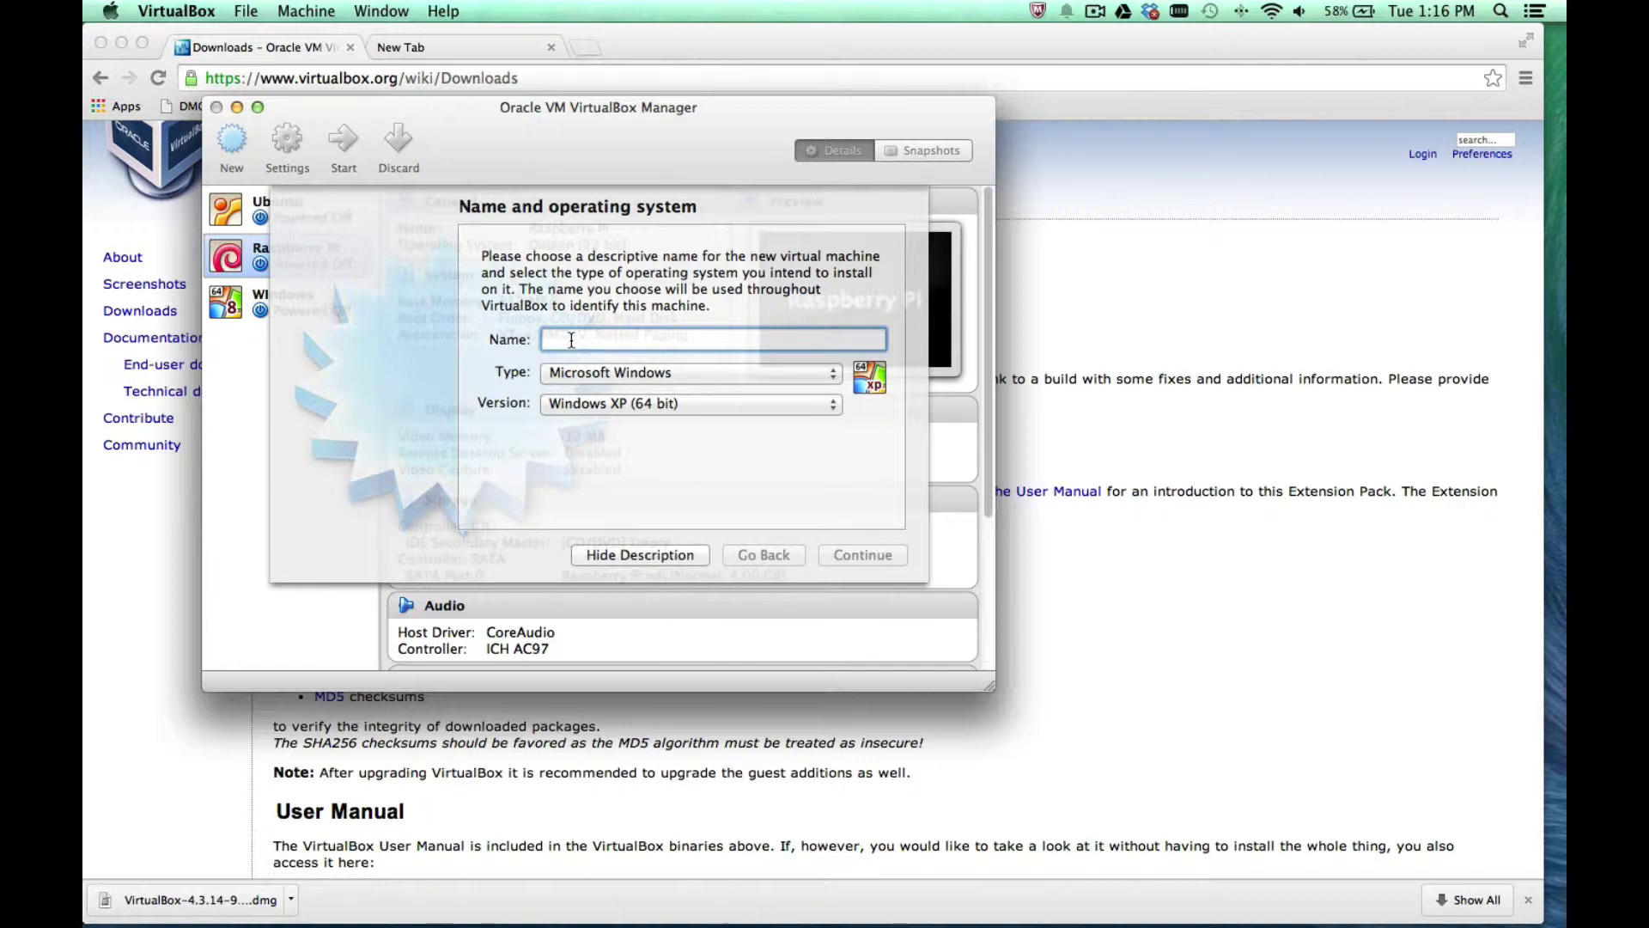
text(Hofstra )
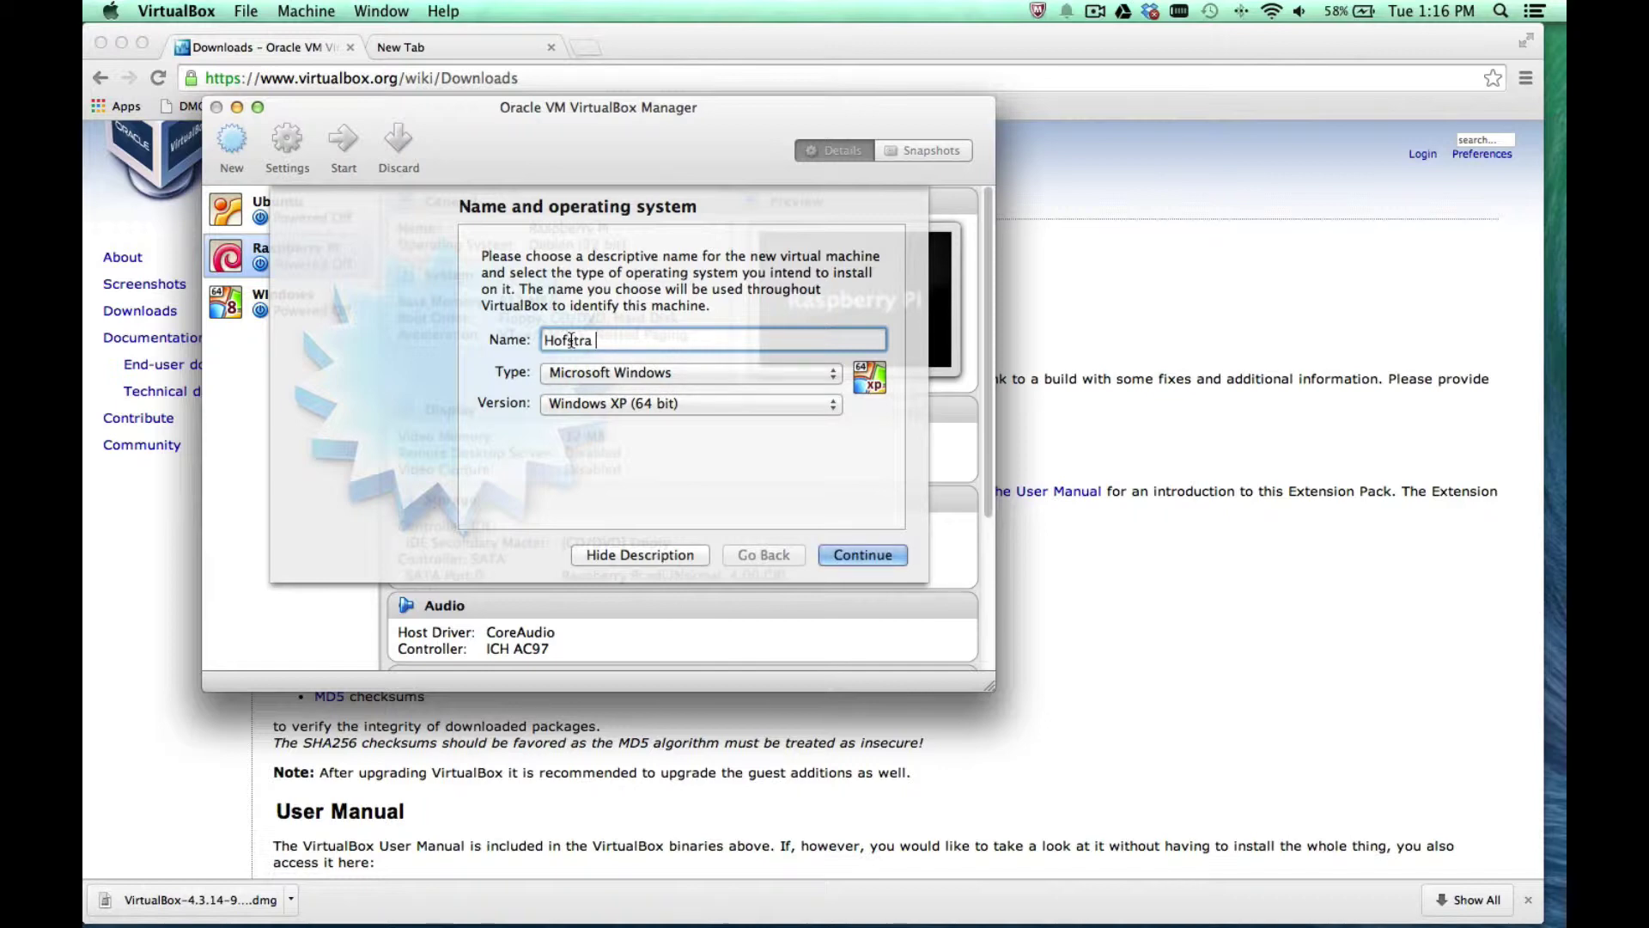
text(Windows PC)
click(641, 405)
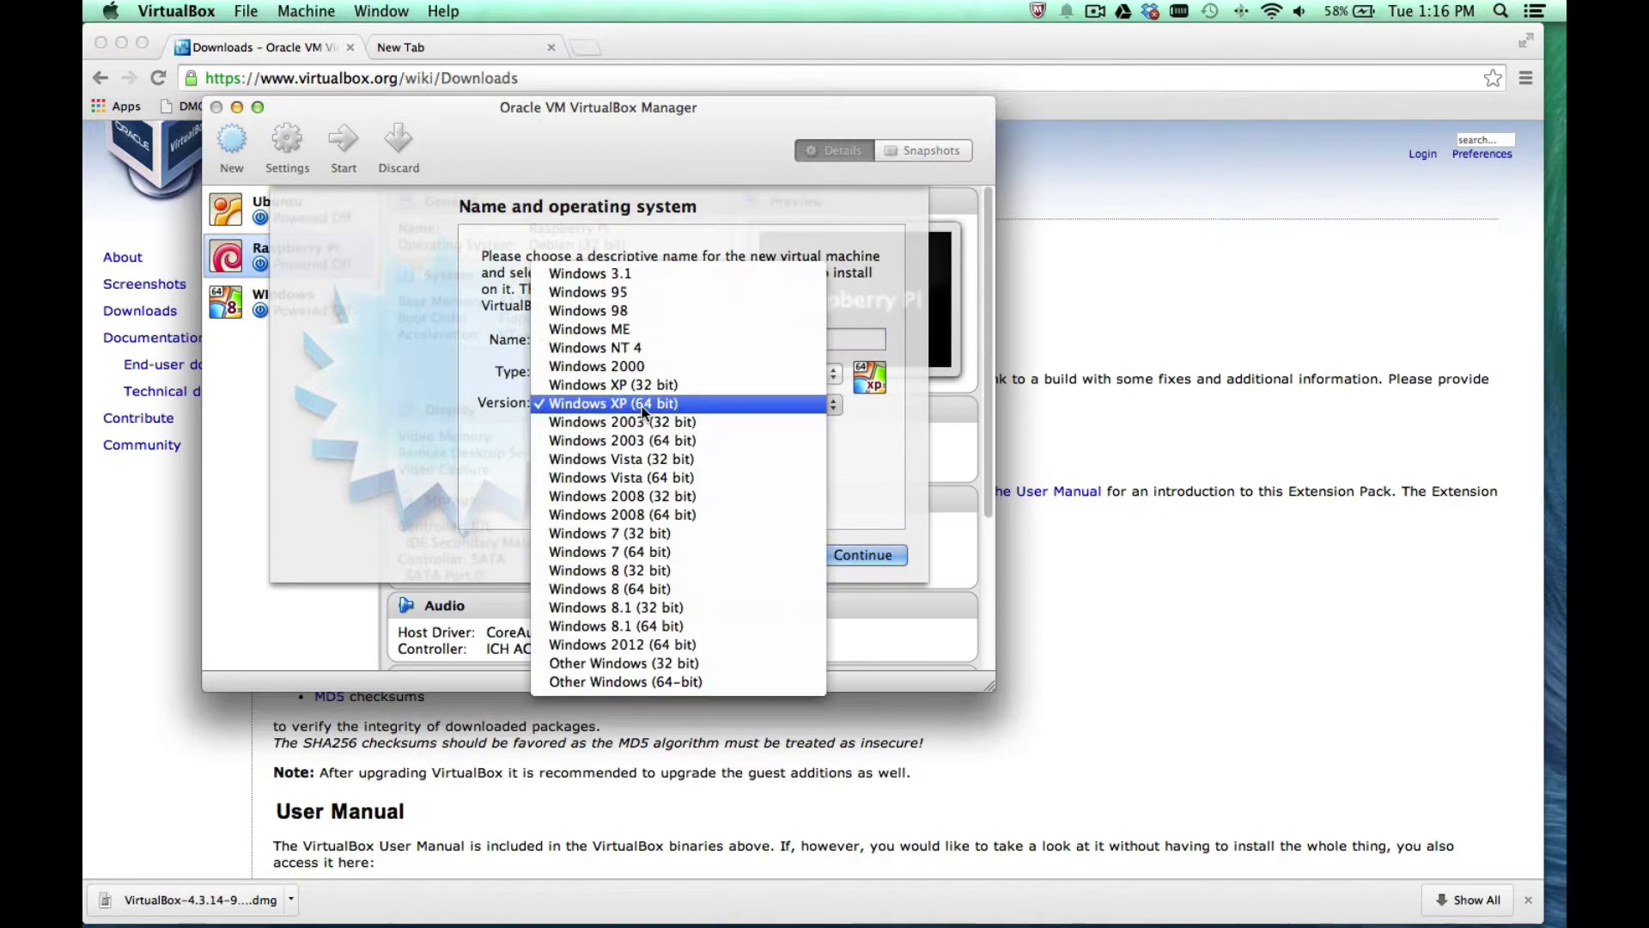
click(857, 457)
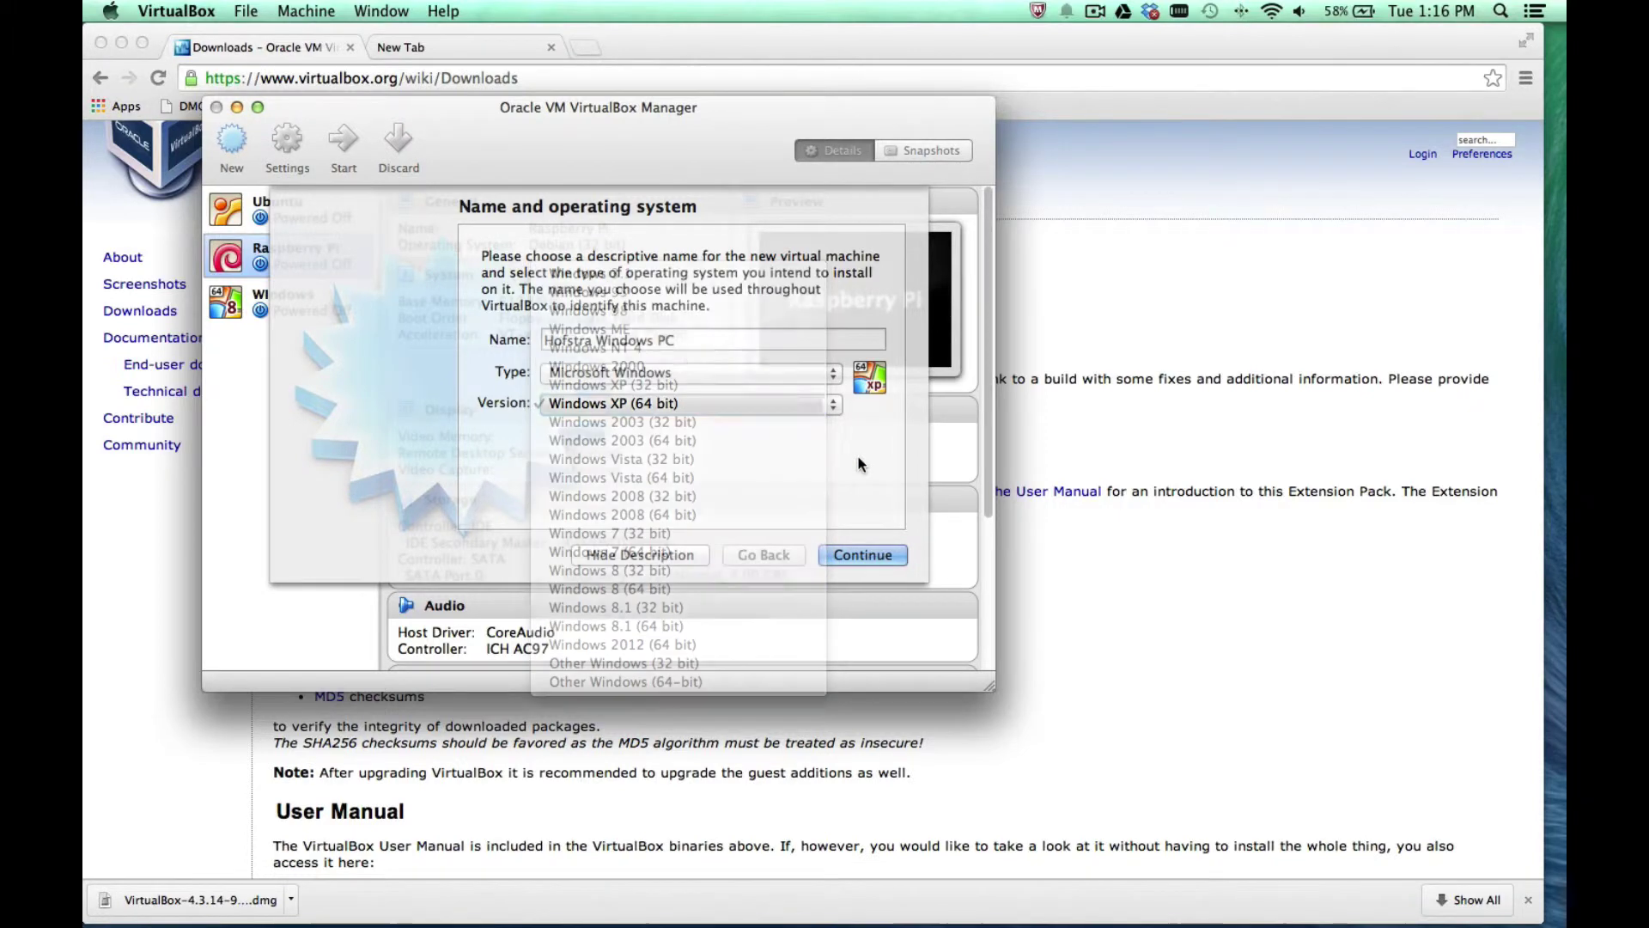
Rename the new virtual machine as Hofstra Linux and set its operating system version to Ubuntu (64 bit)
key(shift+alt+Left)
key(shift+alt+Left)
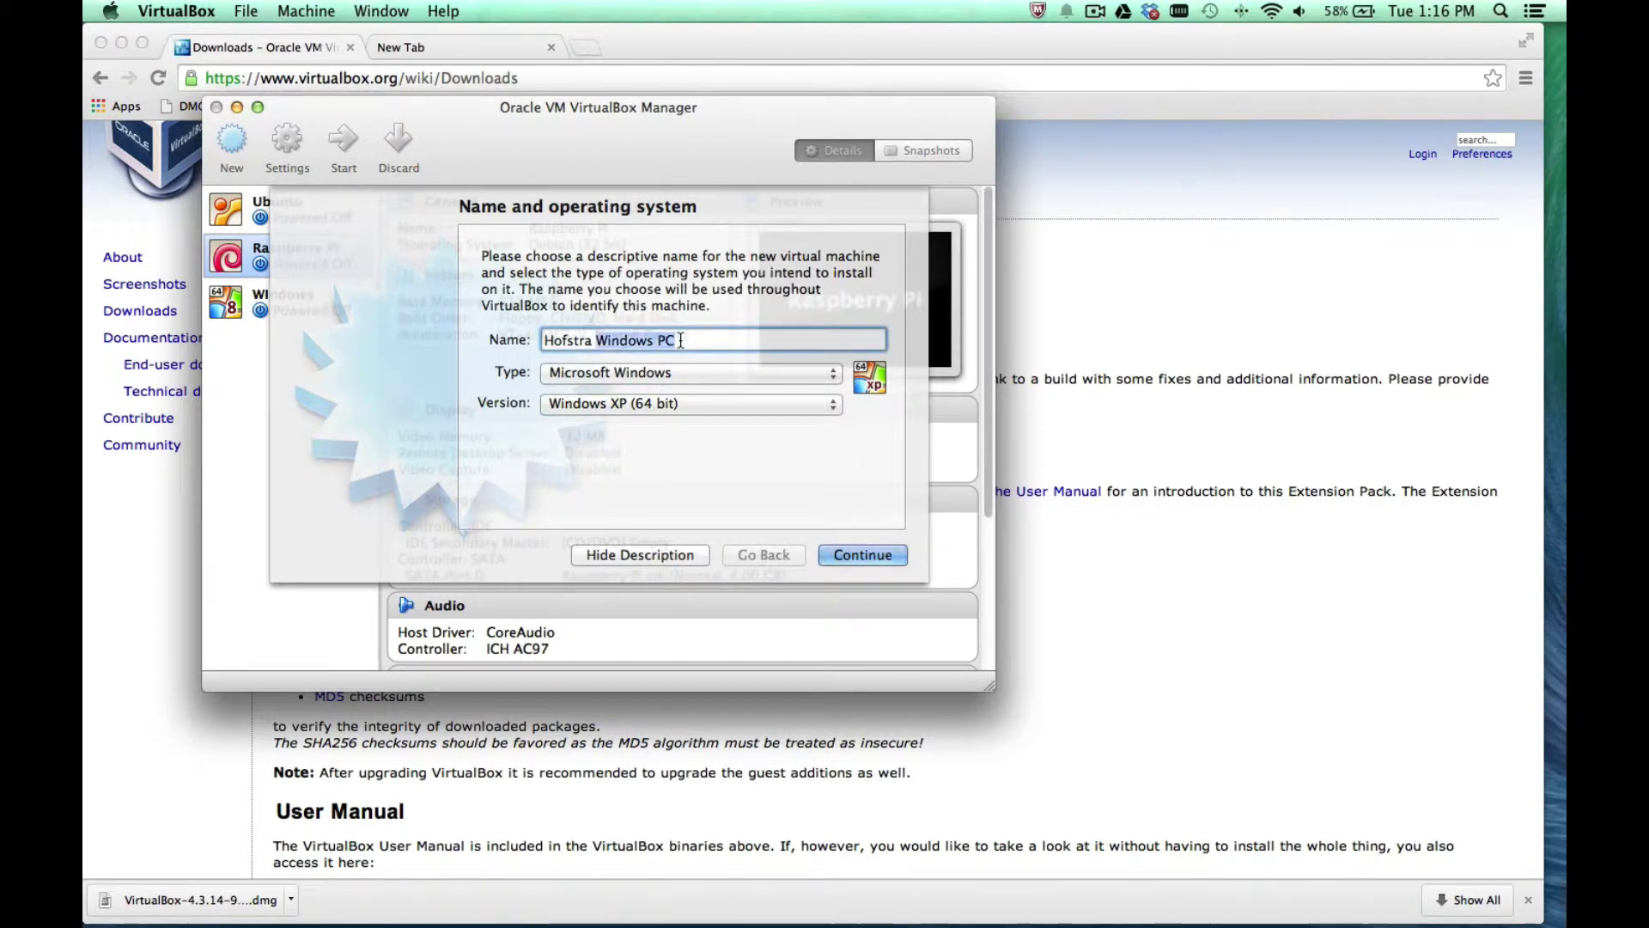
text(Linux)
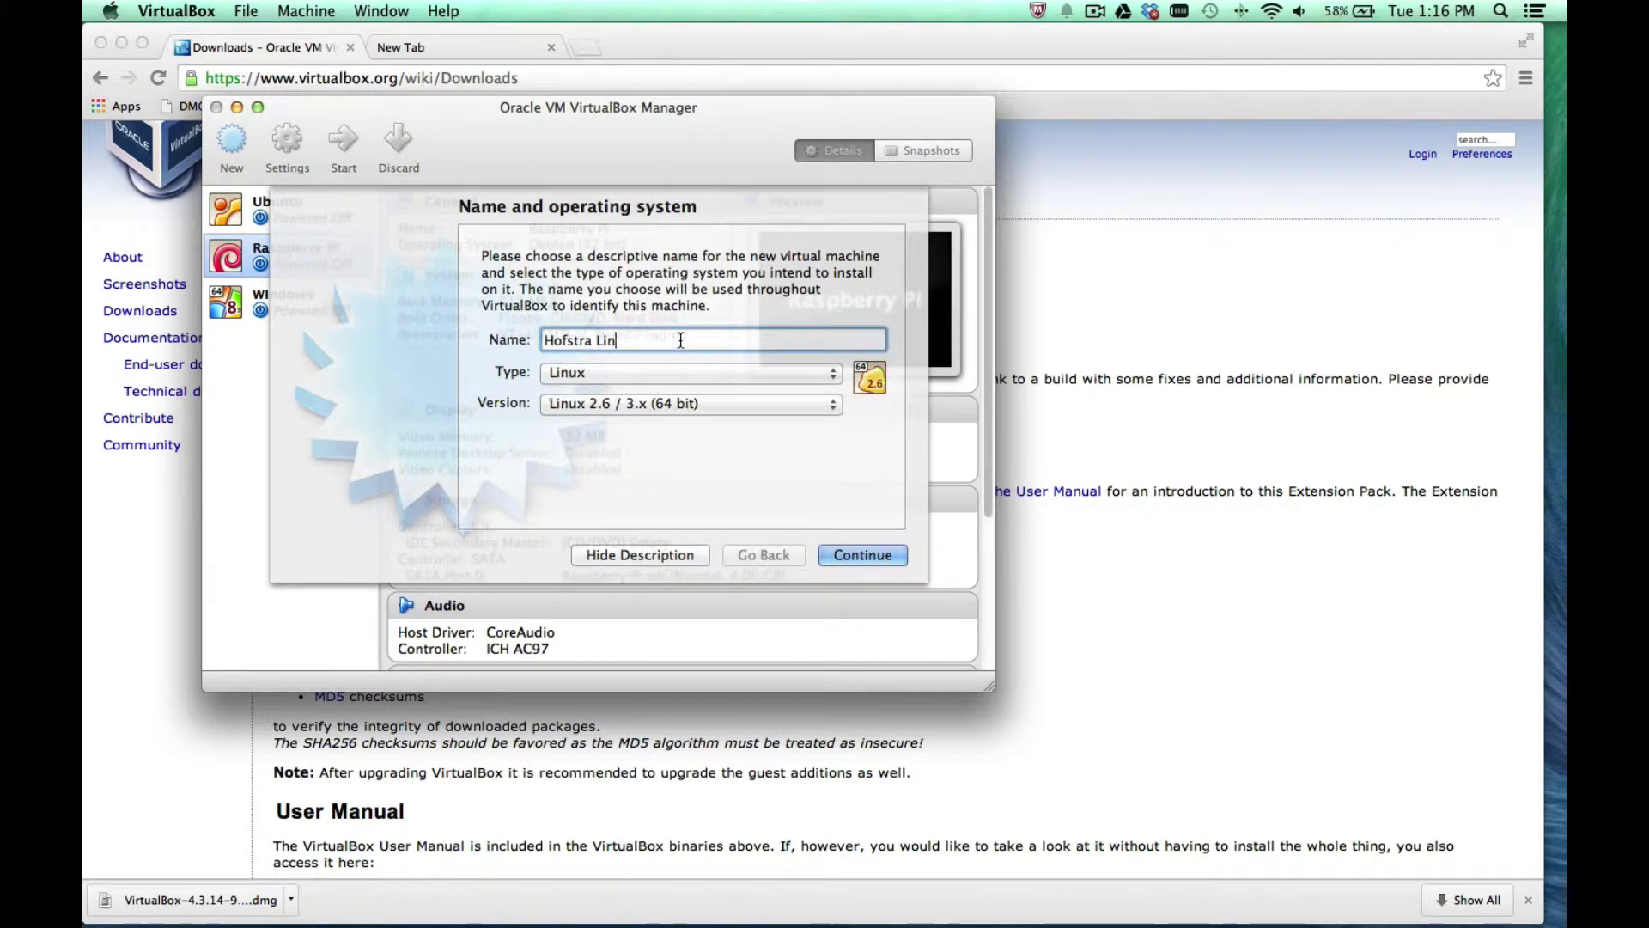
click(694, 409)
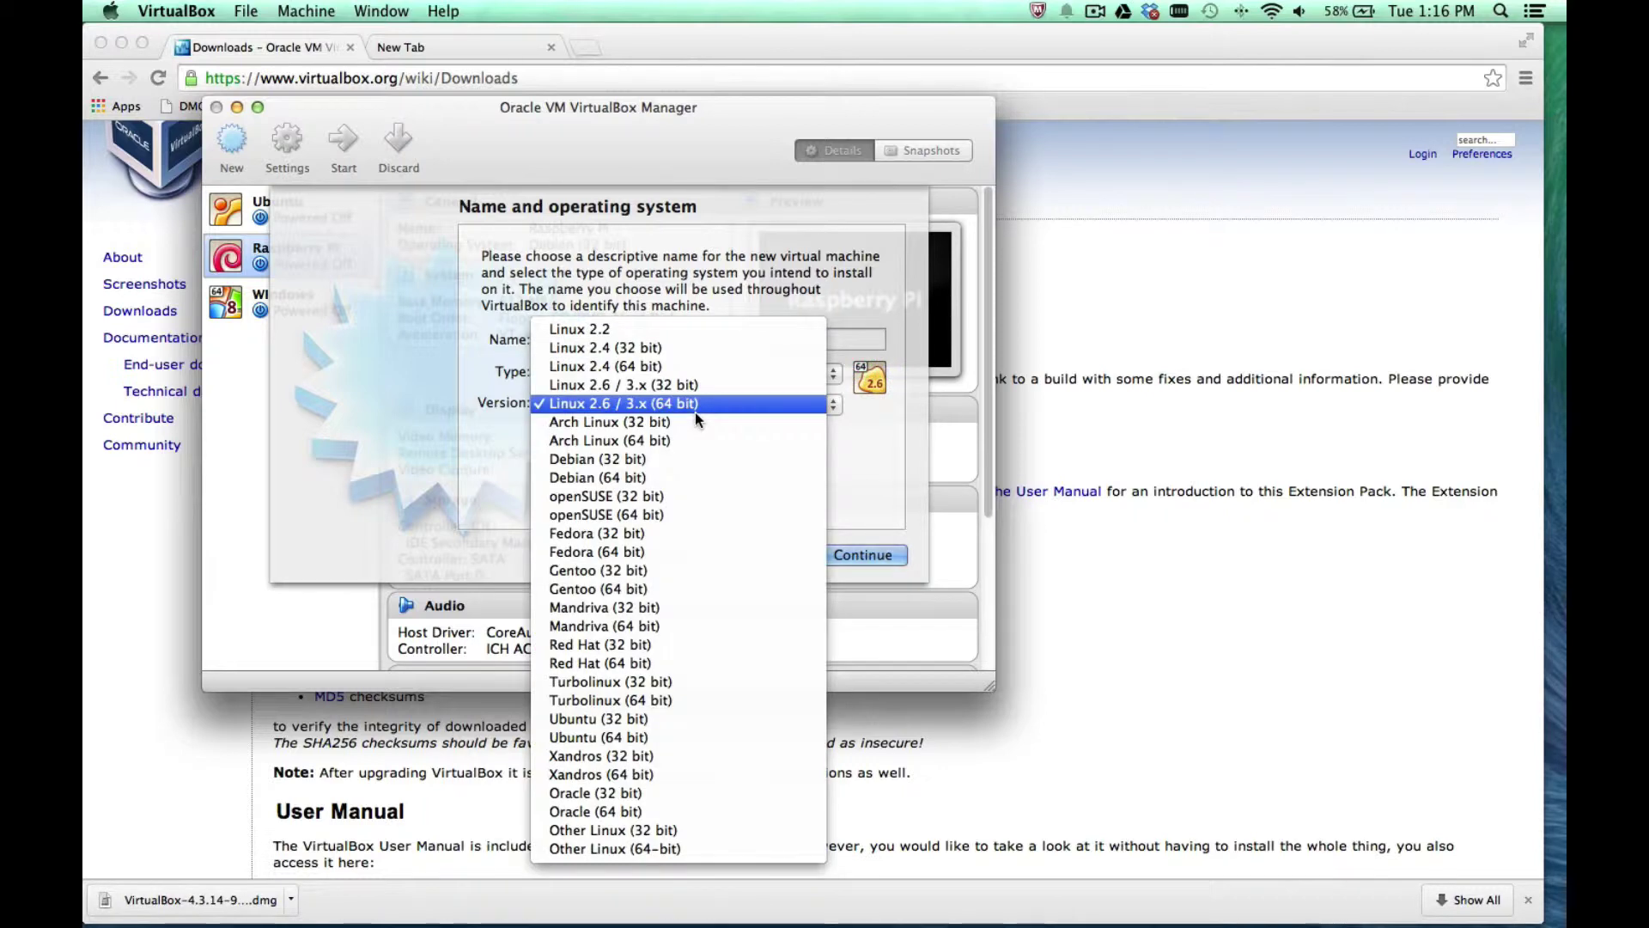
click(722, 737)
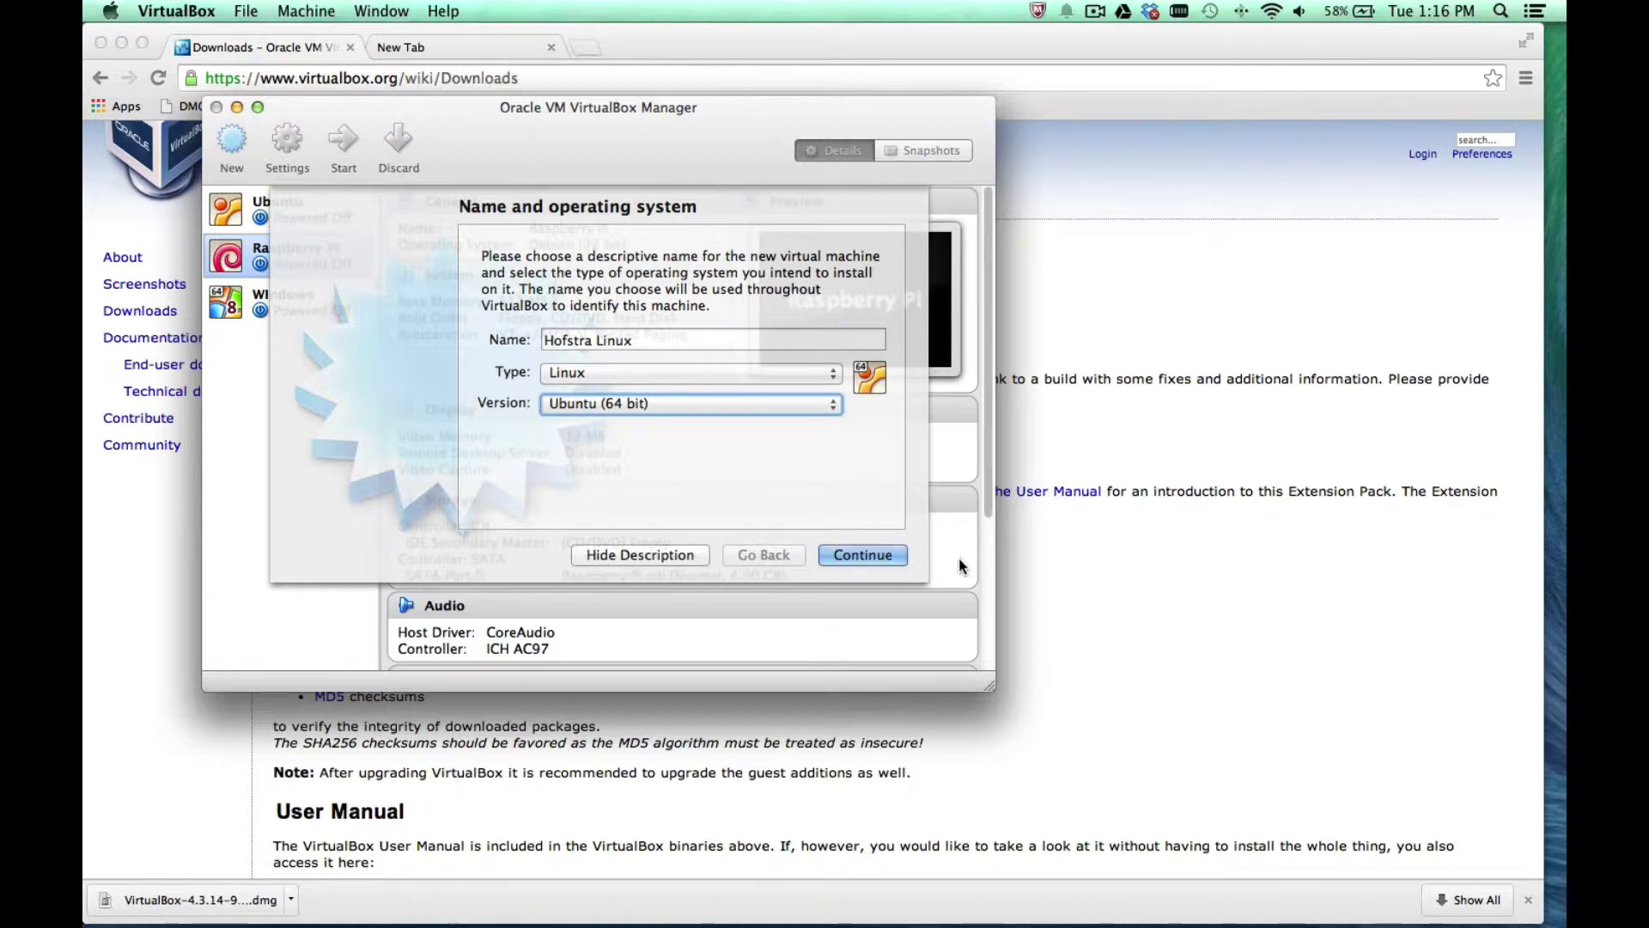
click(867, 555)
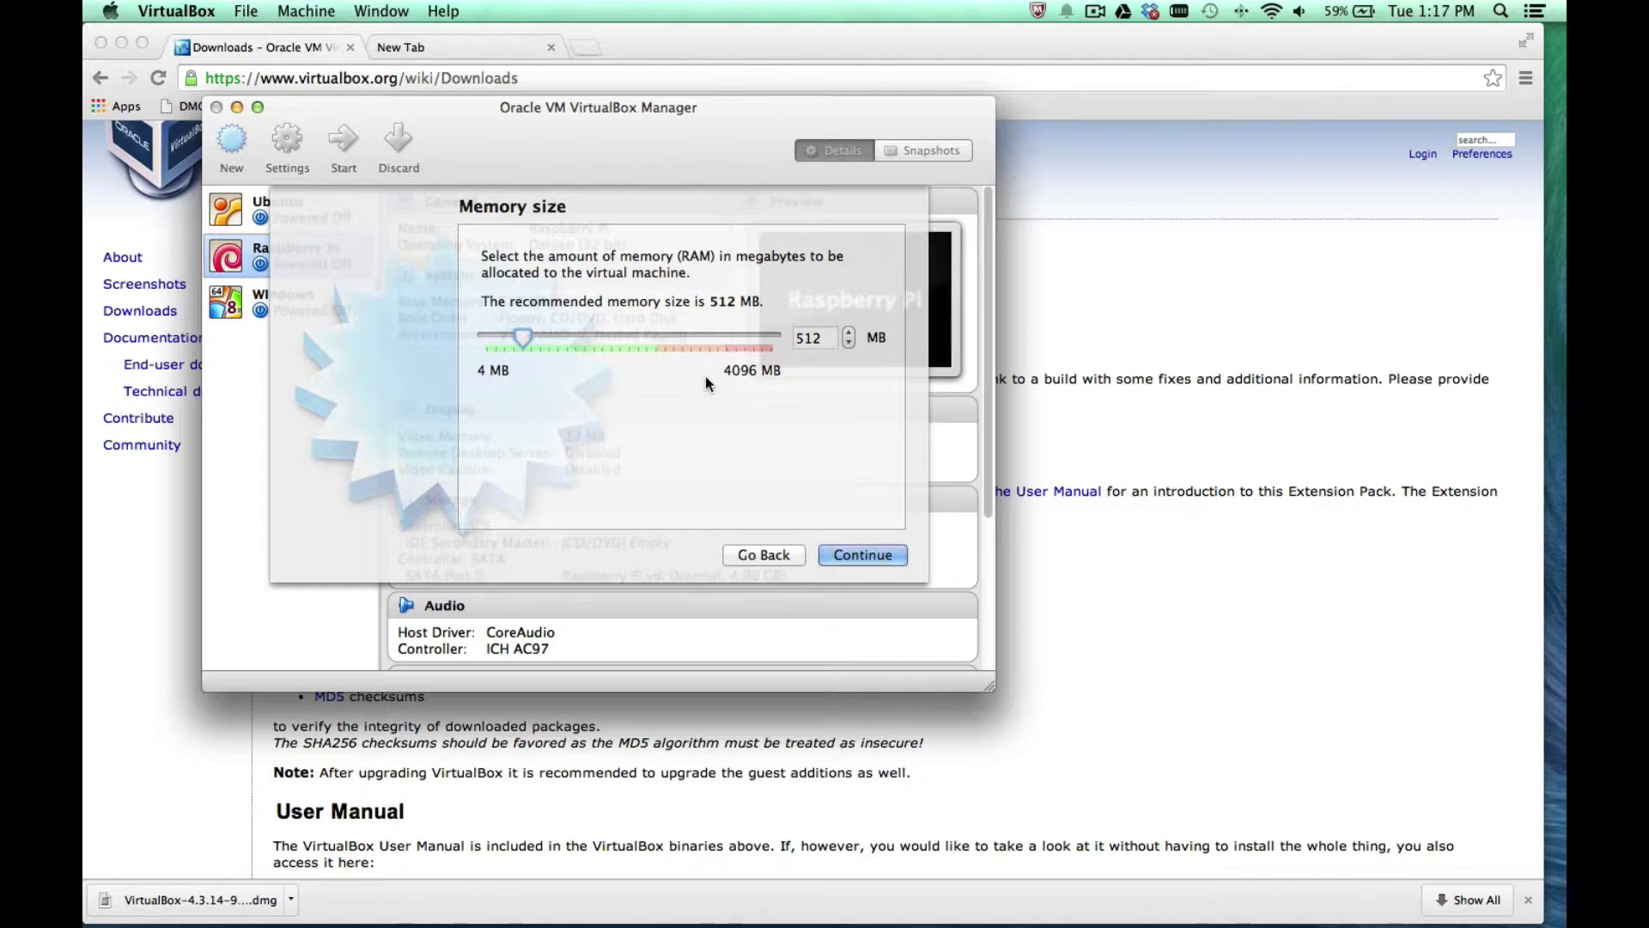
Allocate 2048 MB of memory to the new virtual machine
click(653, 335)
drag(653, 335, 627, 334)
click(881, 555)
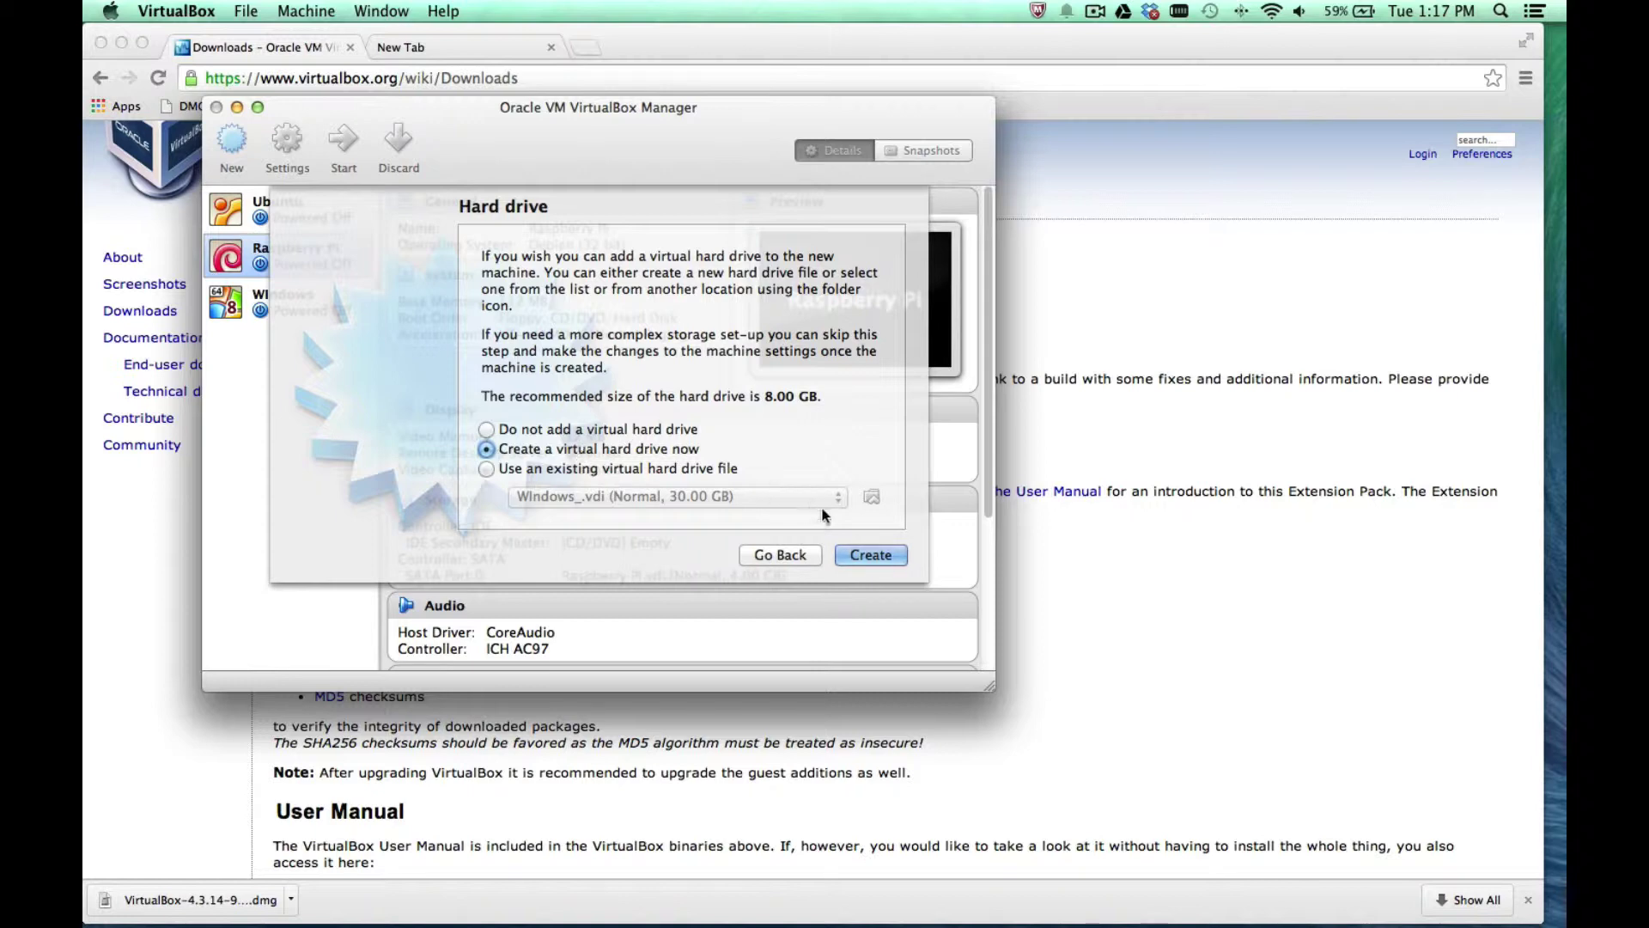
Choose to create a new virtual hard drive as a VDI (VirtualBox Disk Image) with dynamically allocated storage
click(859, 554)
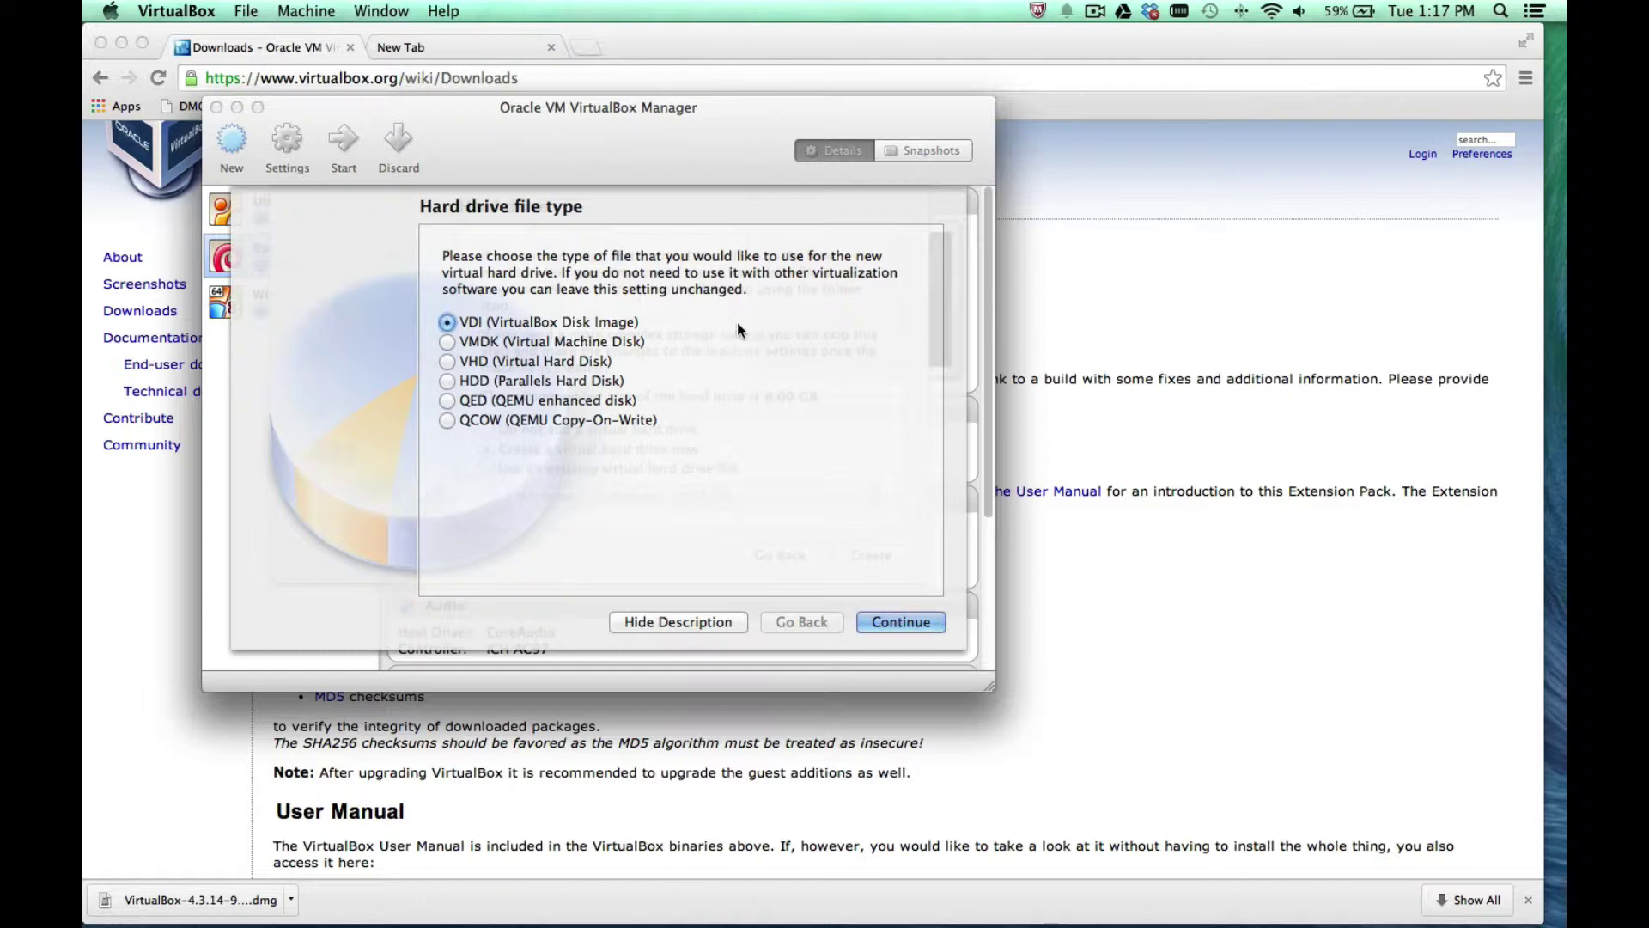
click(905, 620)
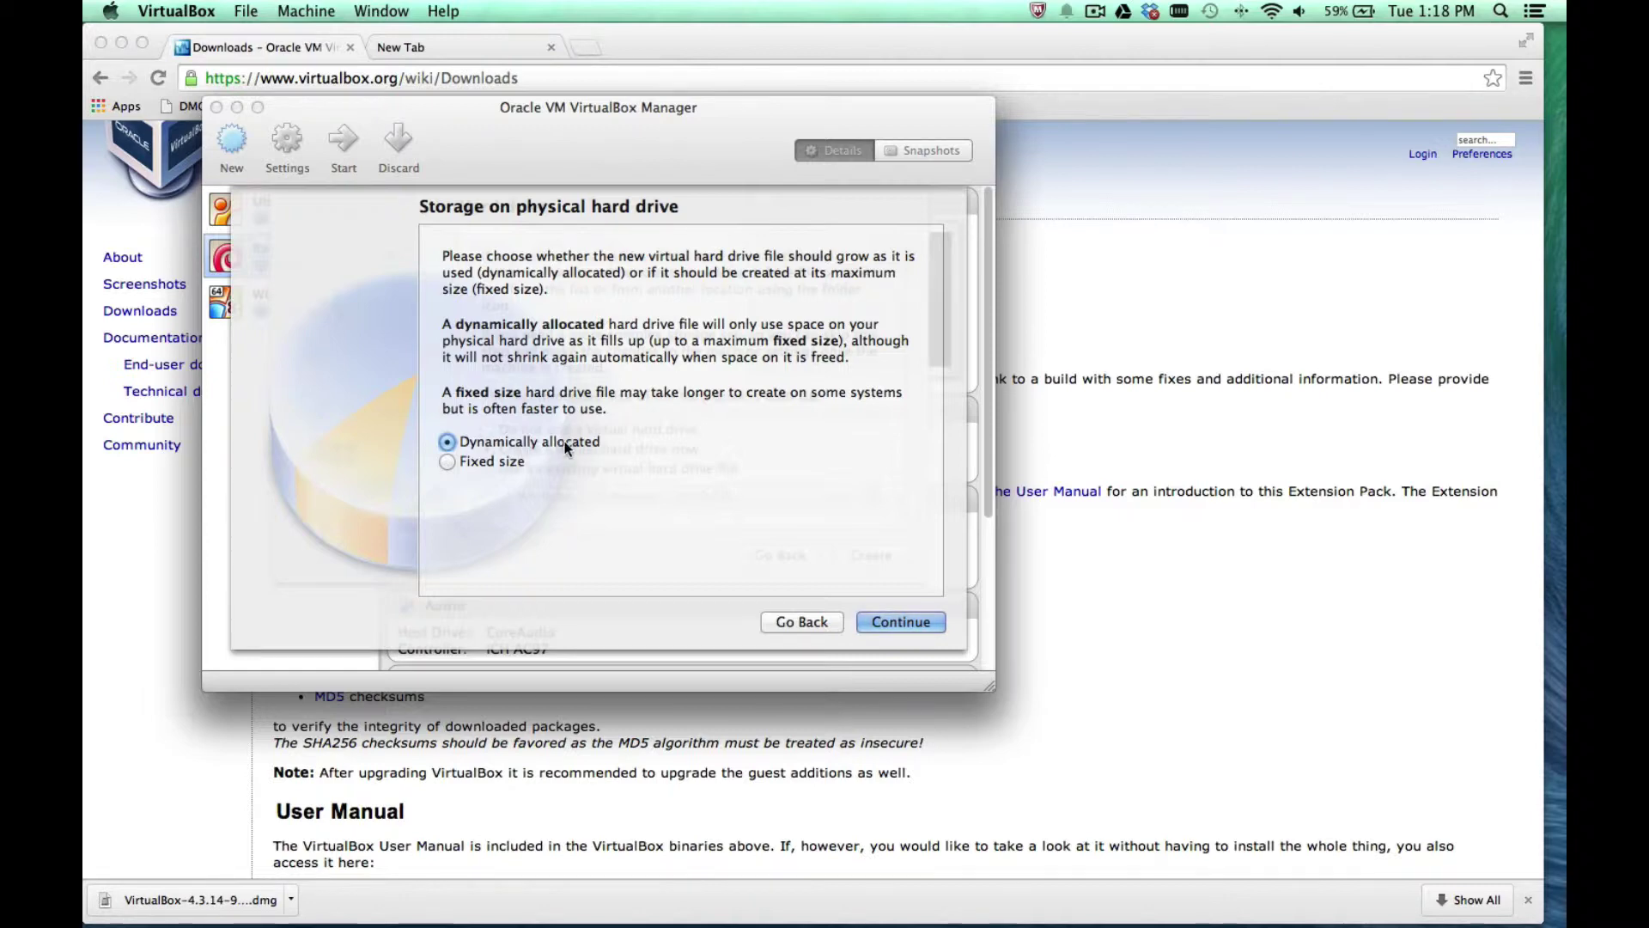
click(915, 620)
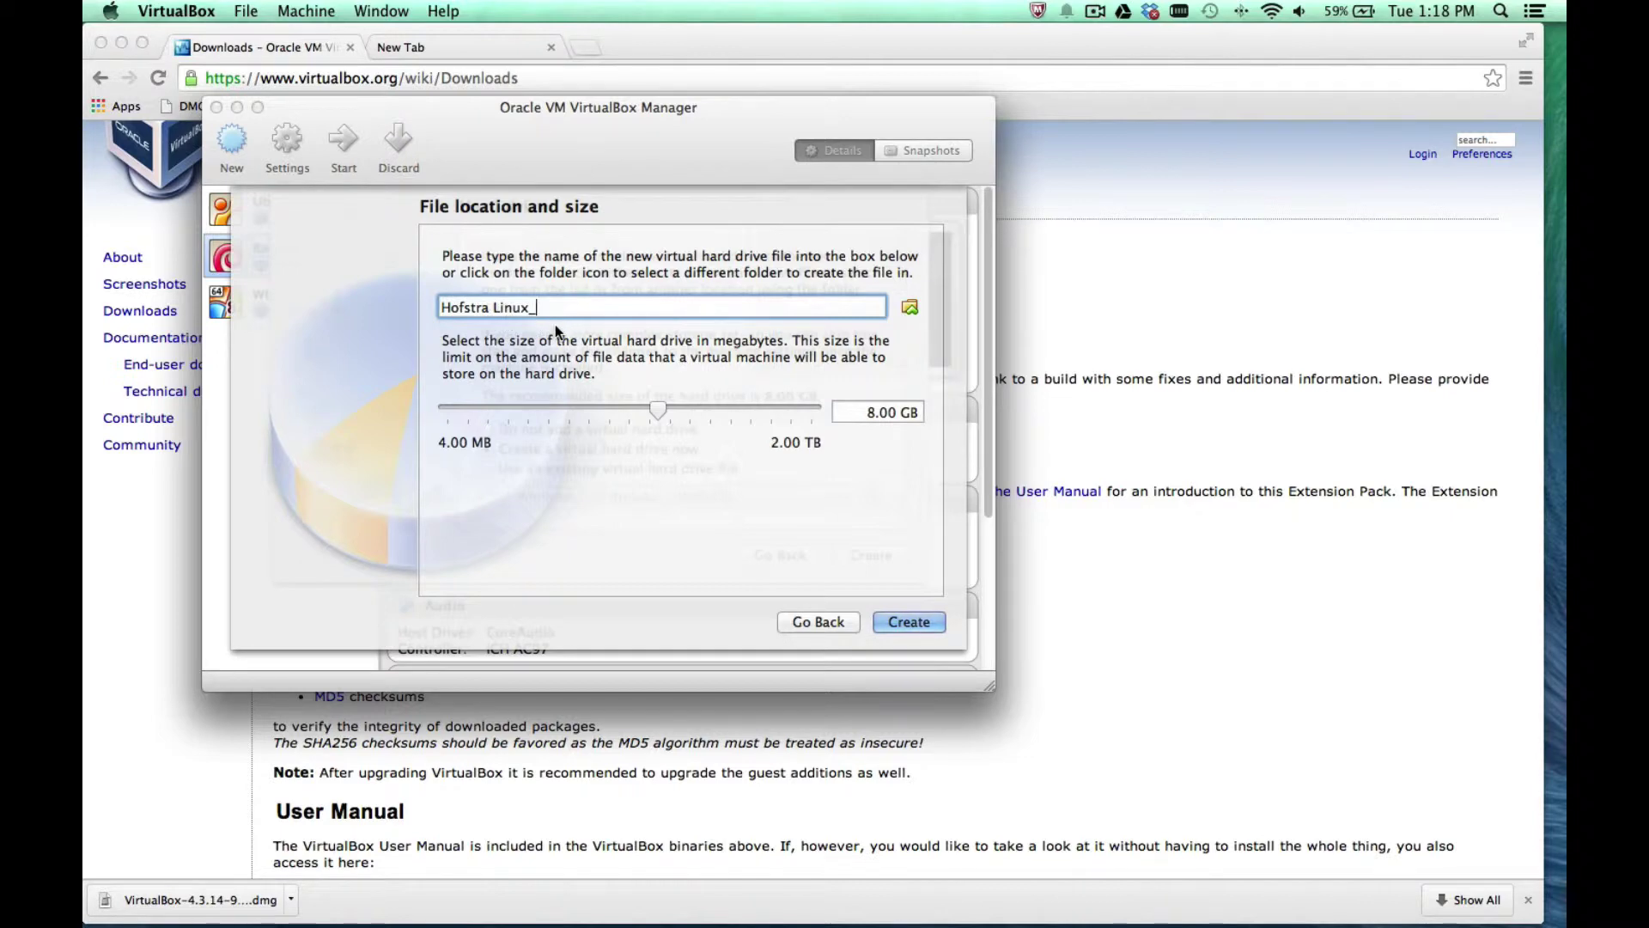
click(908, 308)
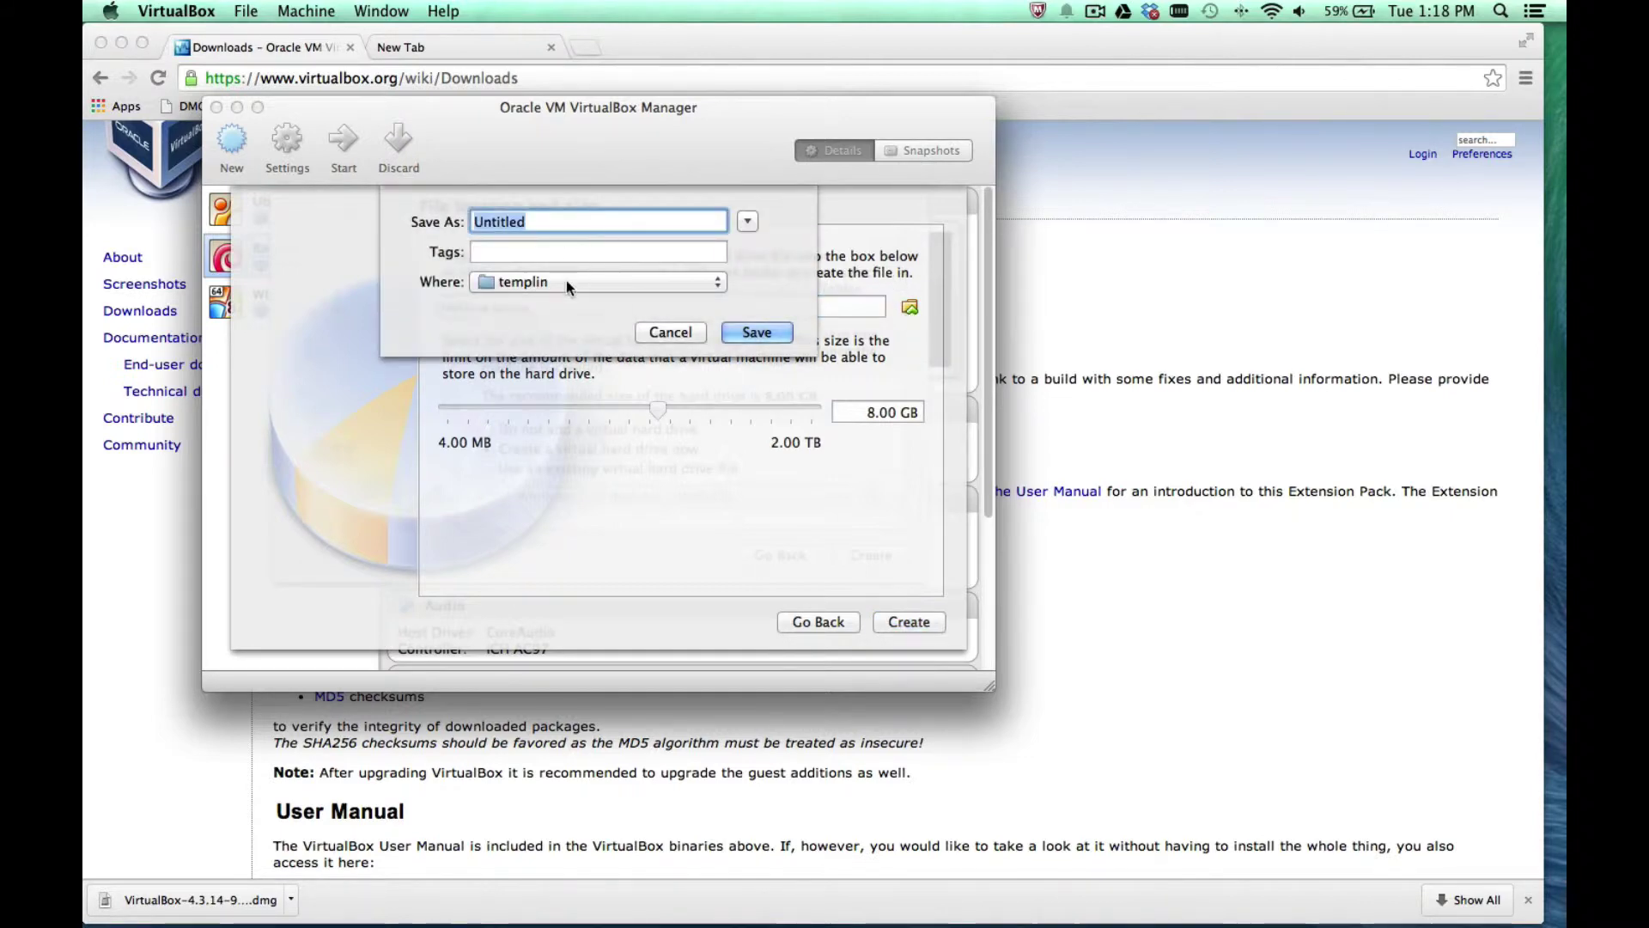
click(567, 282)
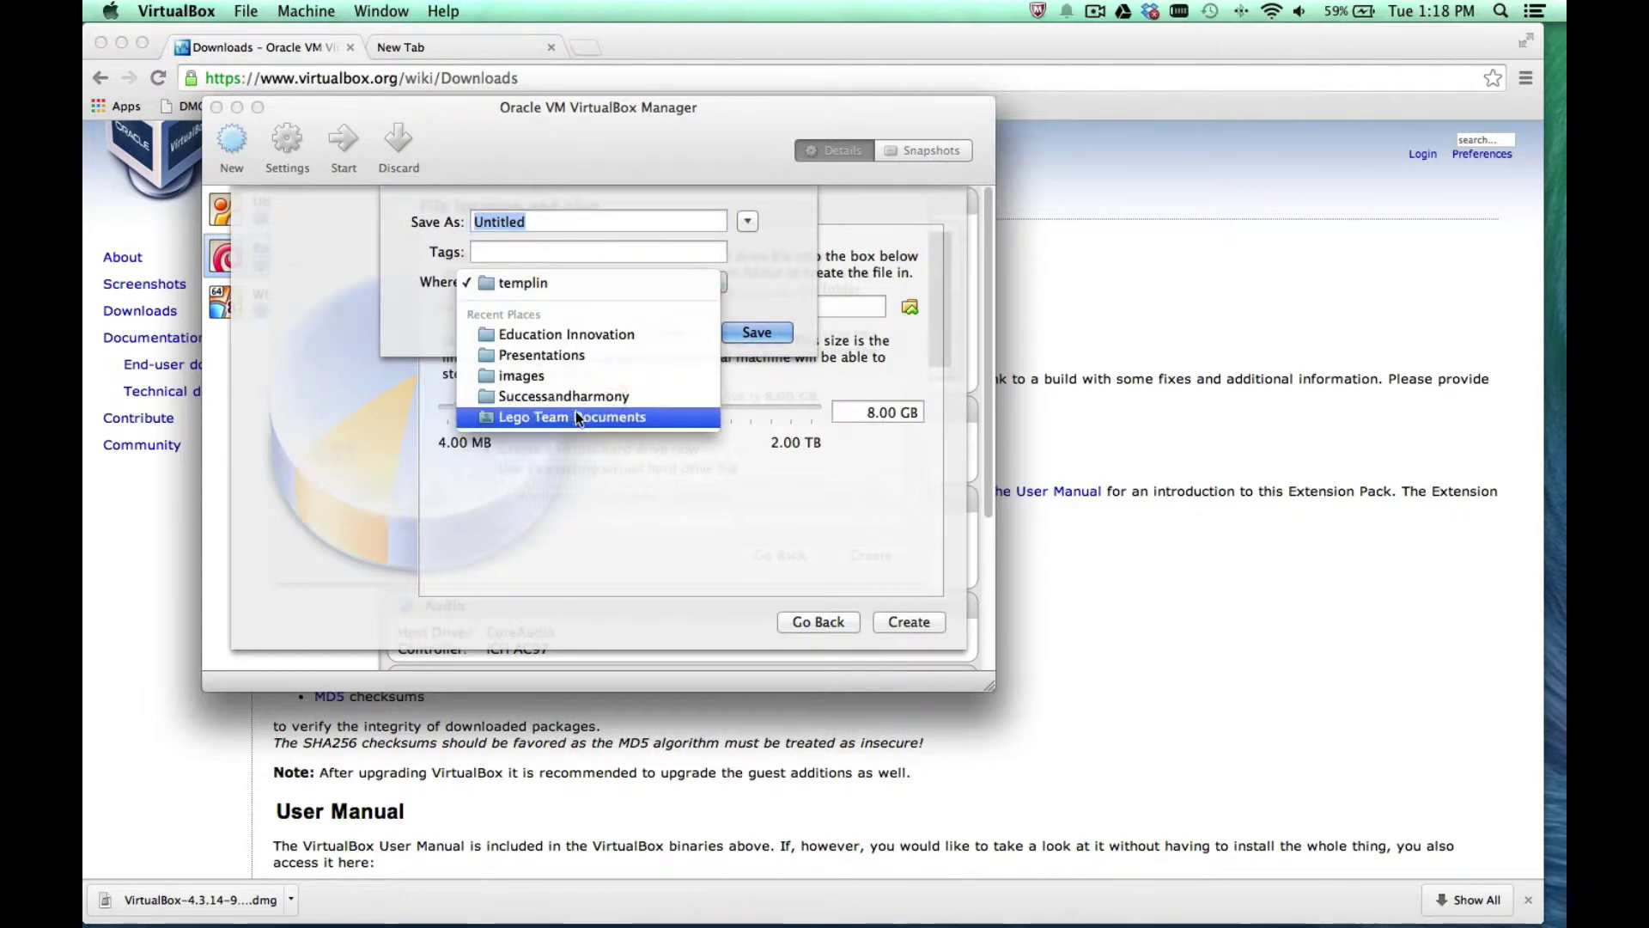
click(771, 301)
click(675, 334)
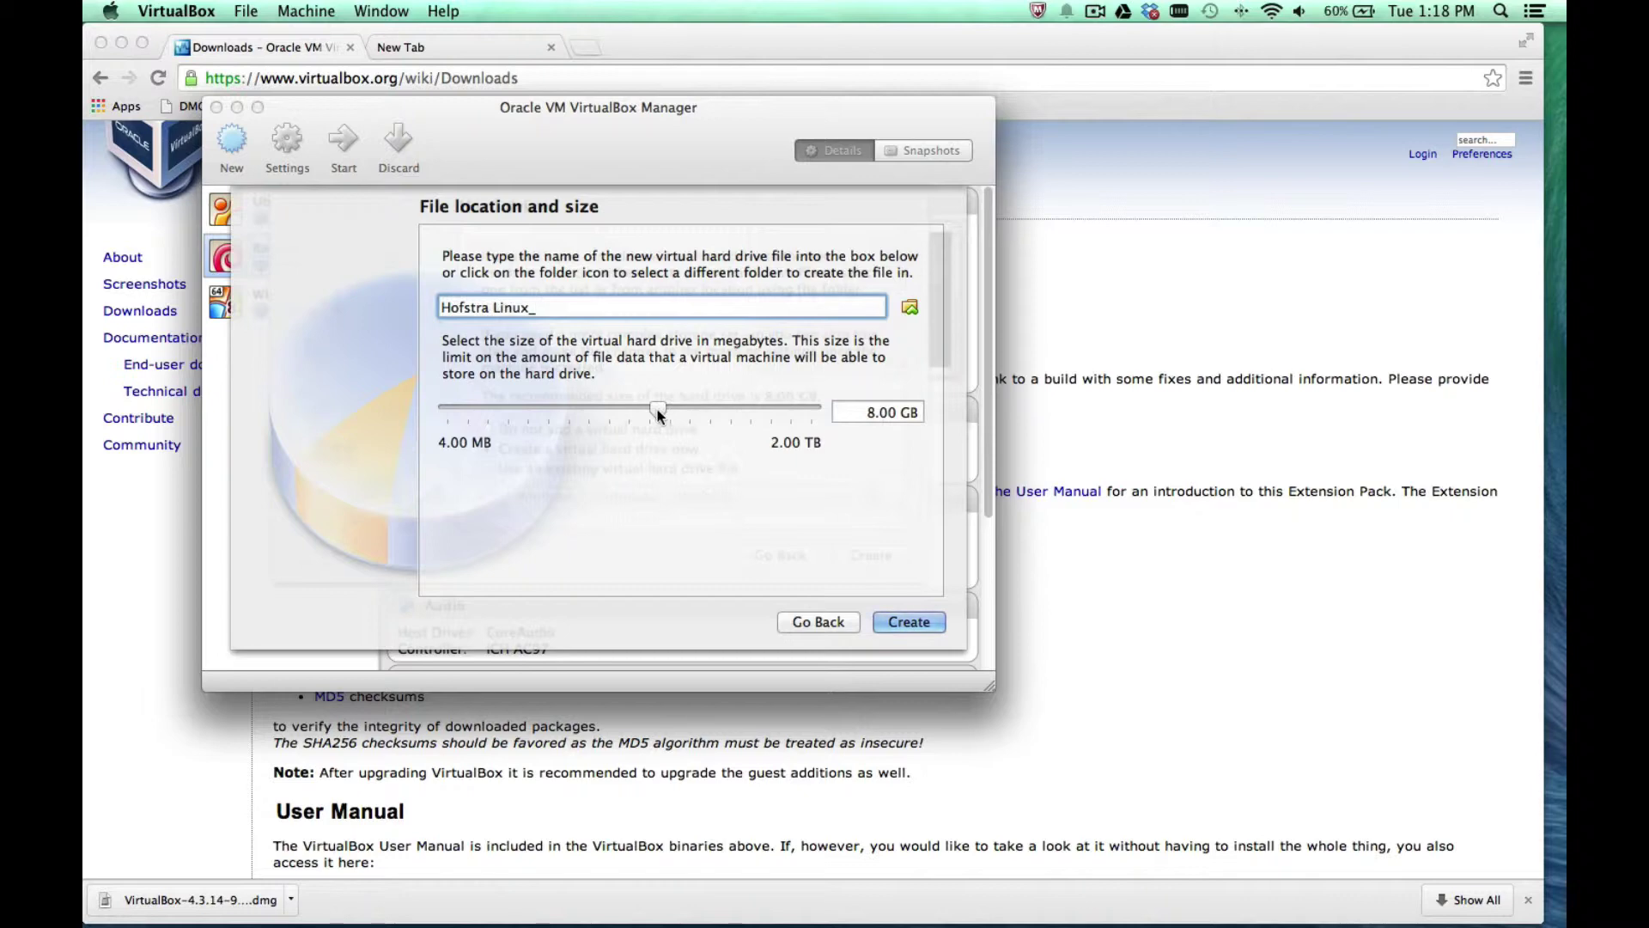
Set the virtual hard drive's size to 10.7 GB and create the Hofstra Linux machine
mouse_move(657, 412)
mouse_down()
mouse_move(676, 415)
mouse_move(647, 416)
mouse_up()
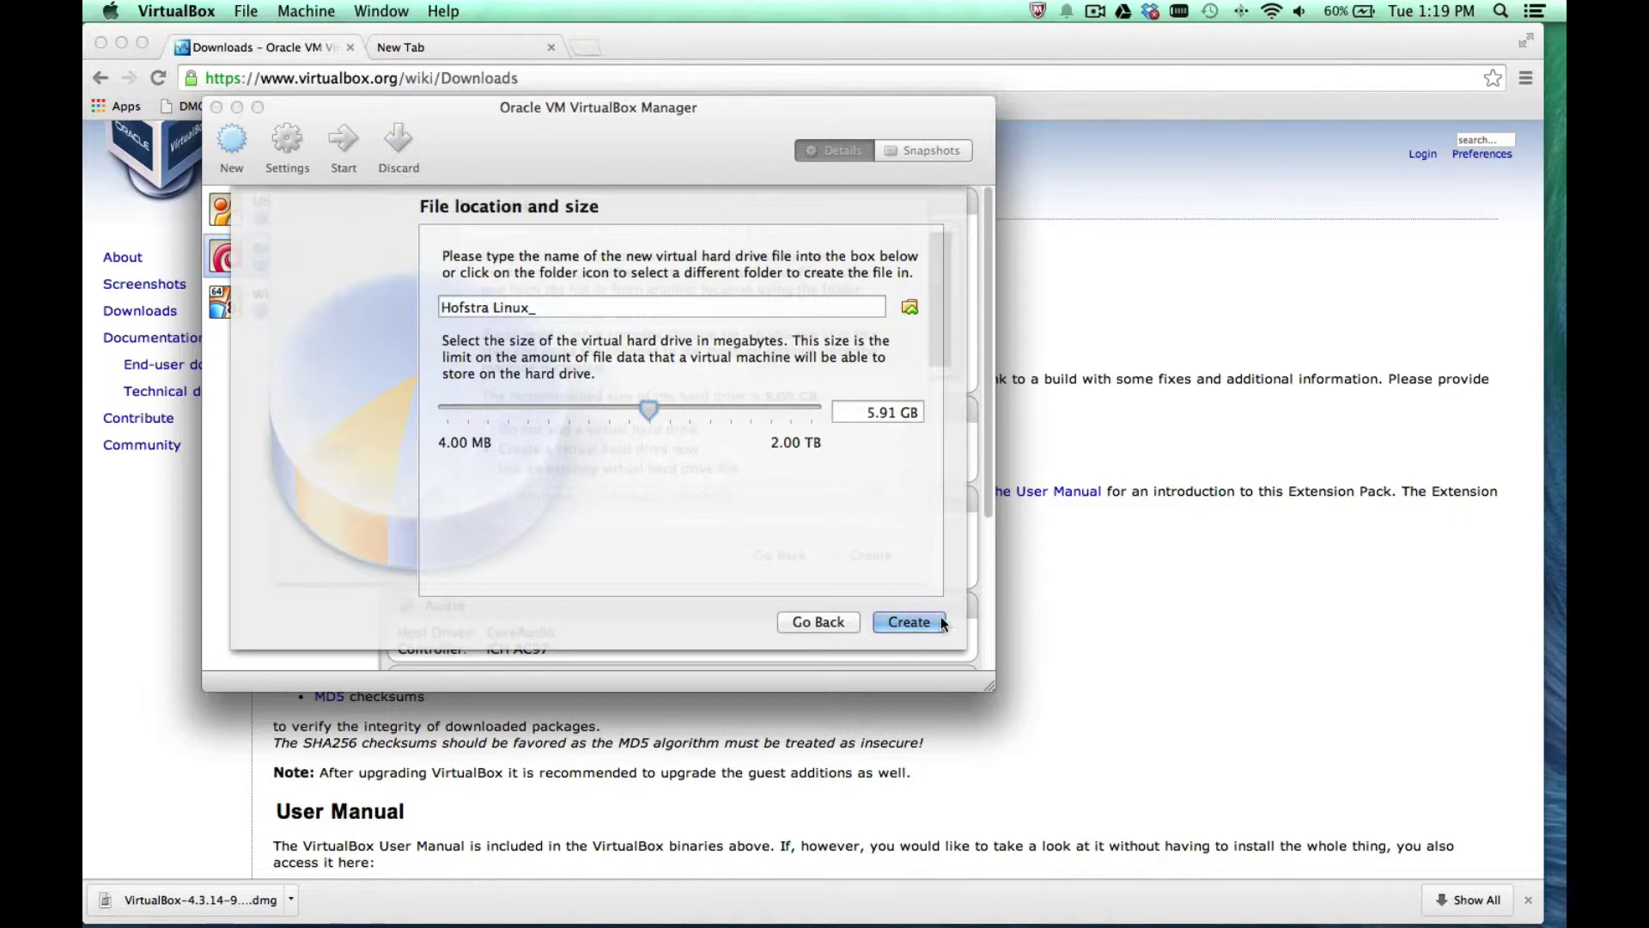
click(709, 404)
click(665, 406)
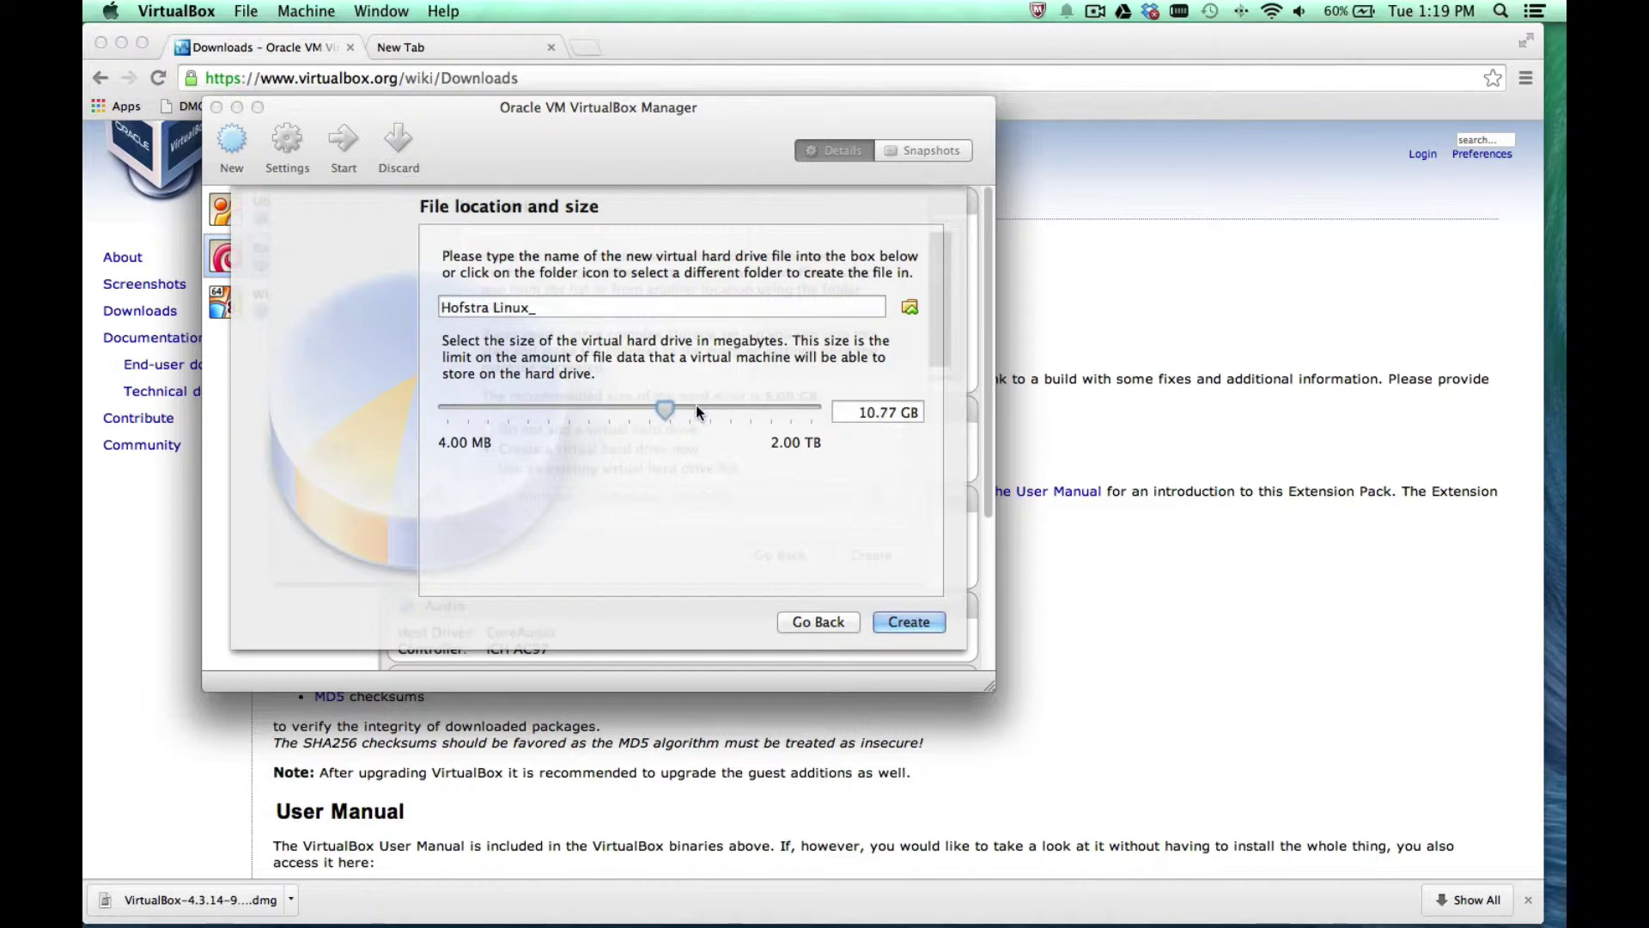
click(898, 413)
key(BackSpace)
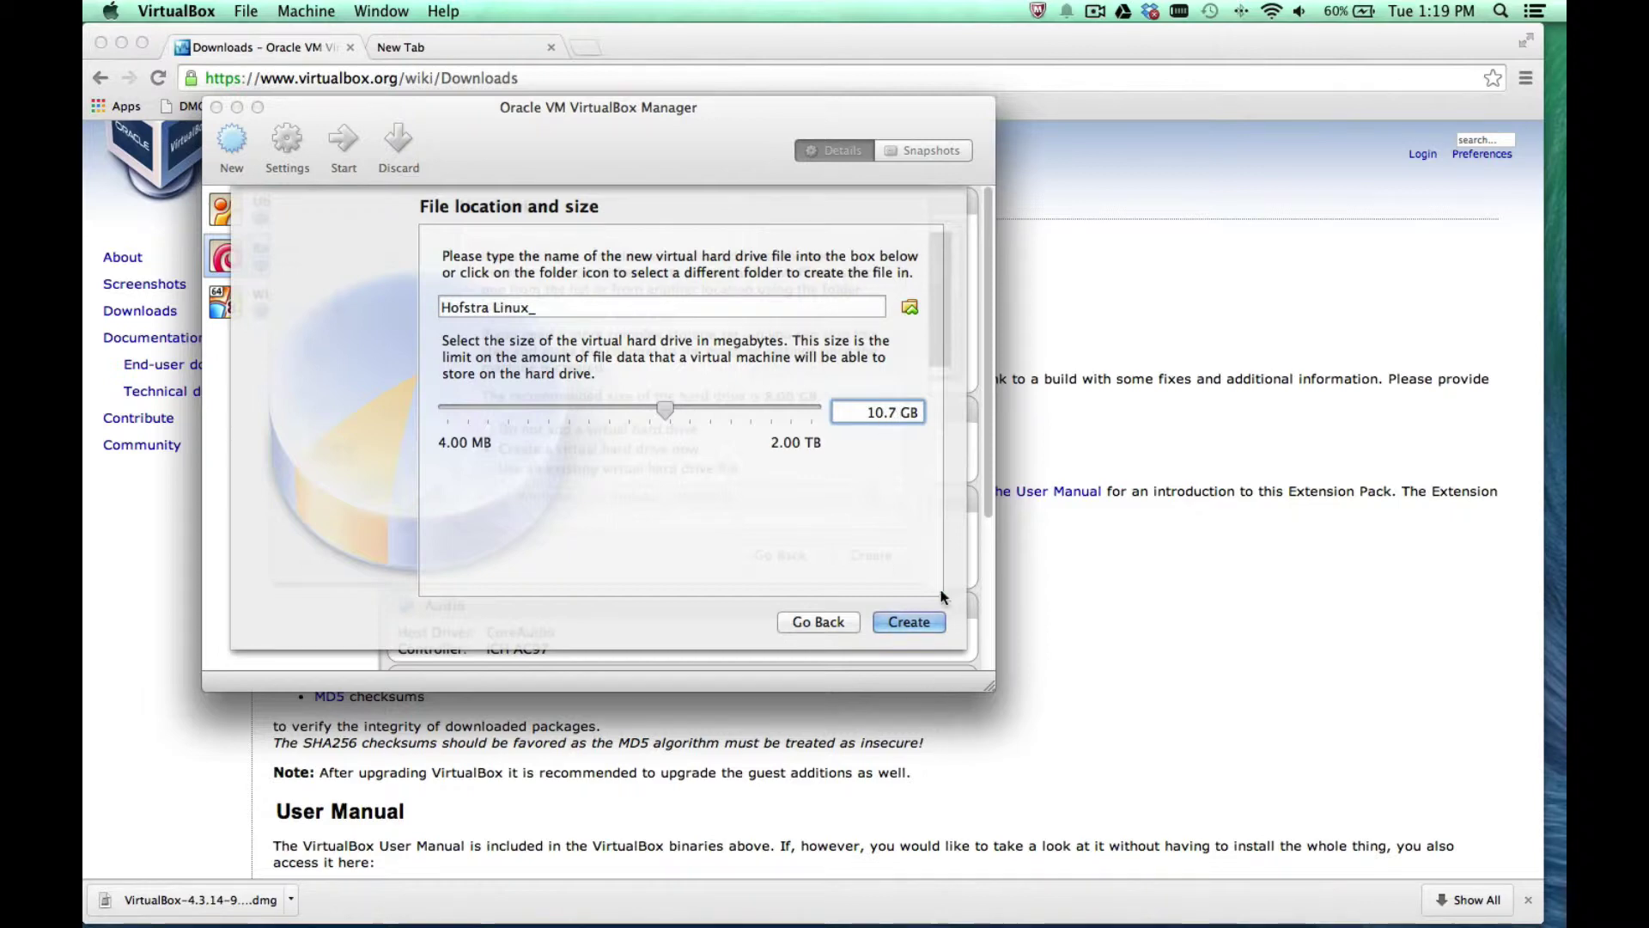
click(907, 623)
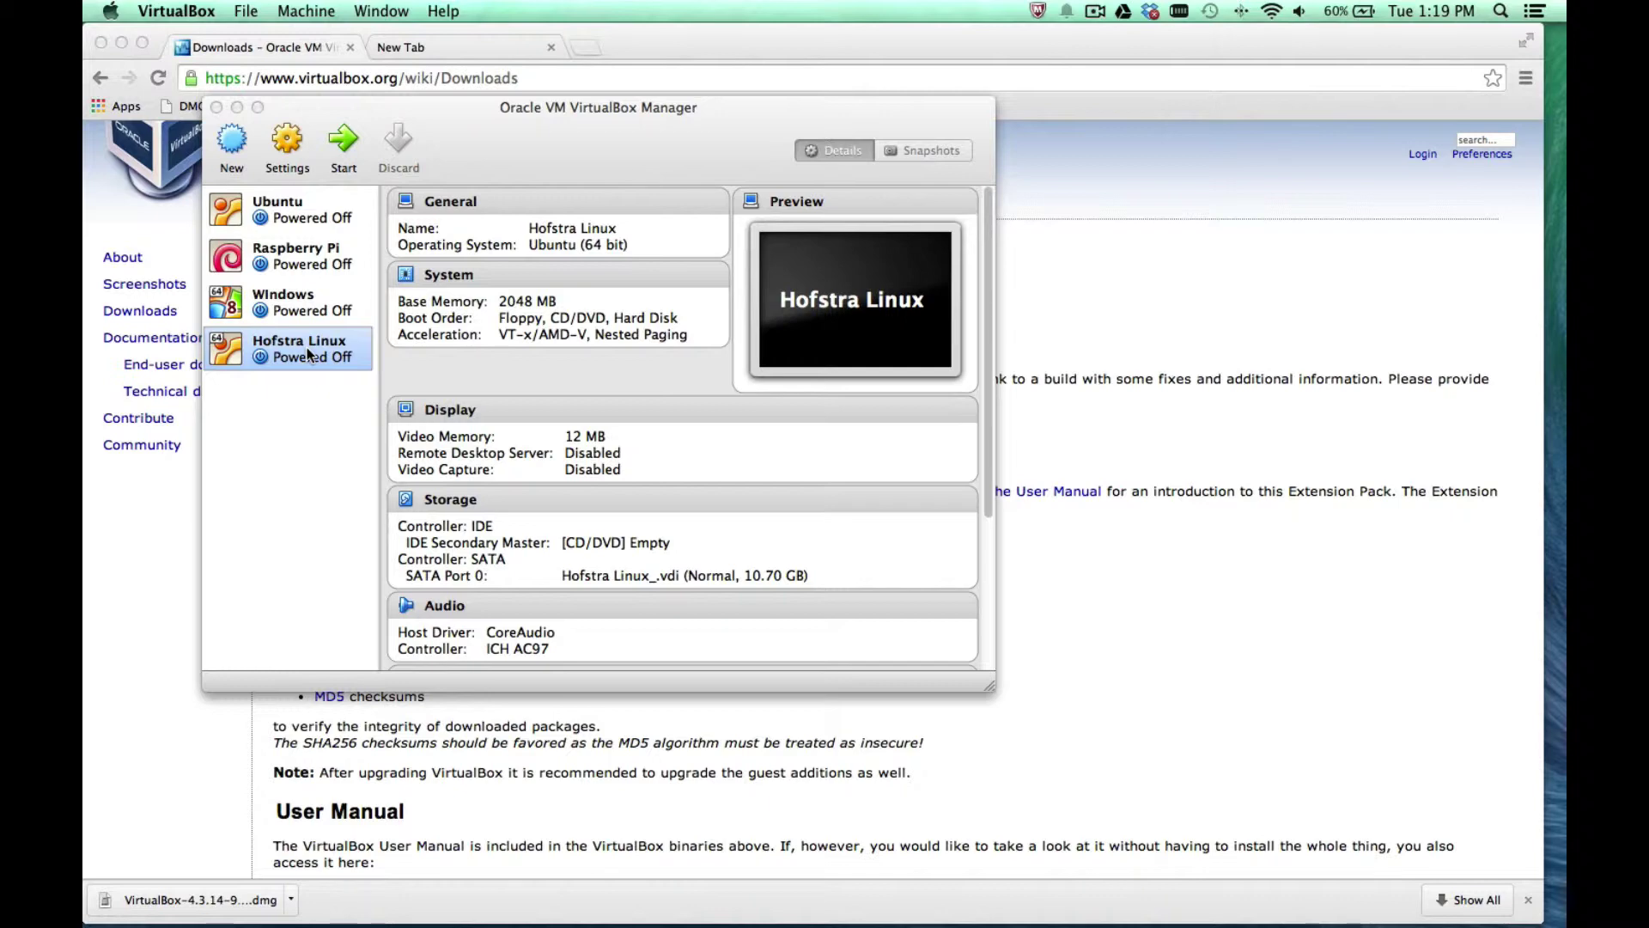
Open the storage settings of the Hofstra Linux machine
right_click(308, 354)
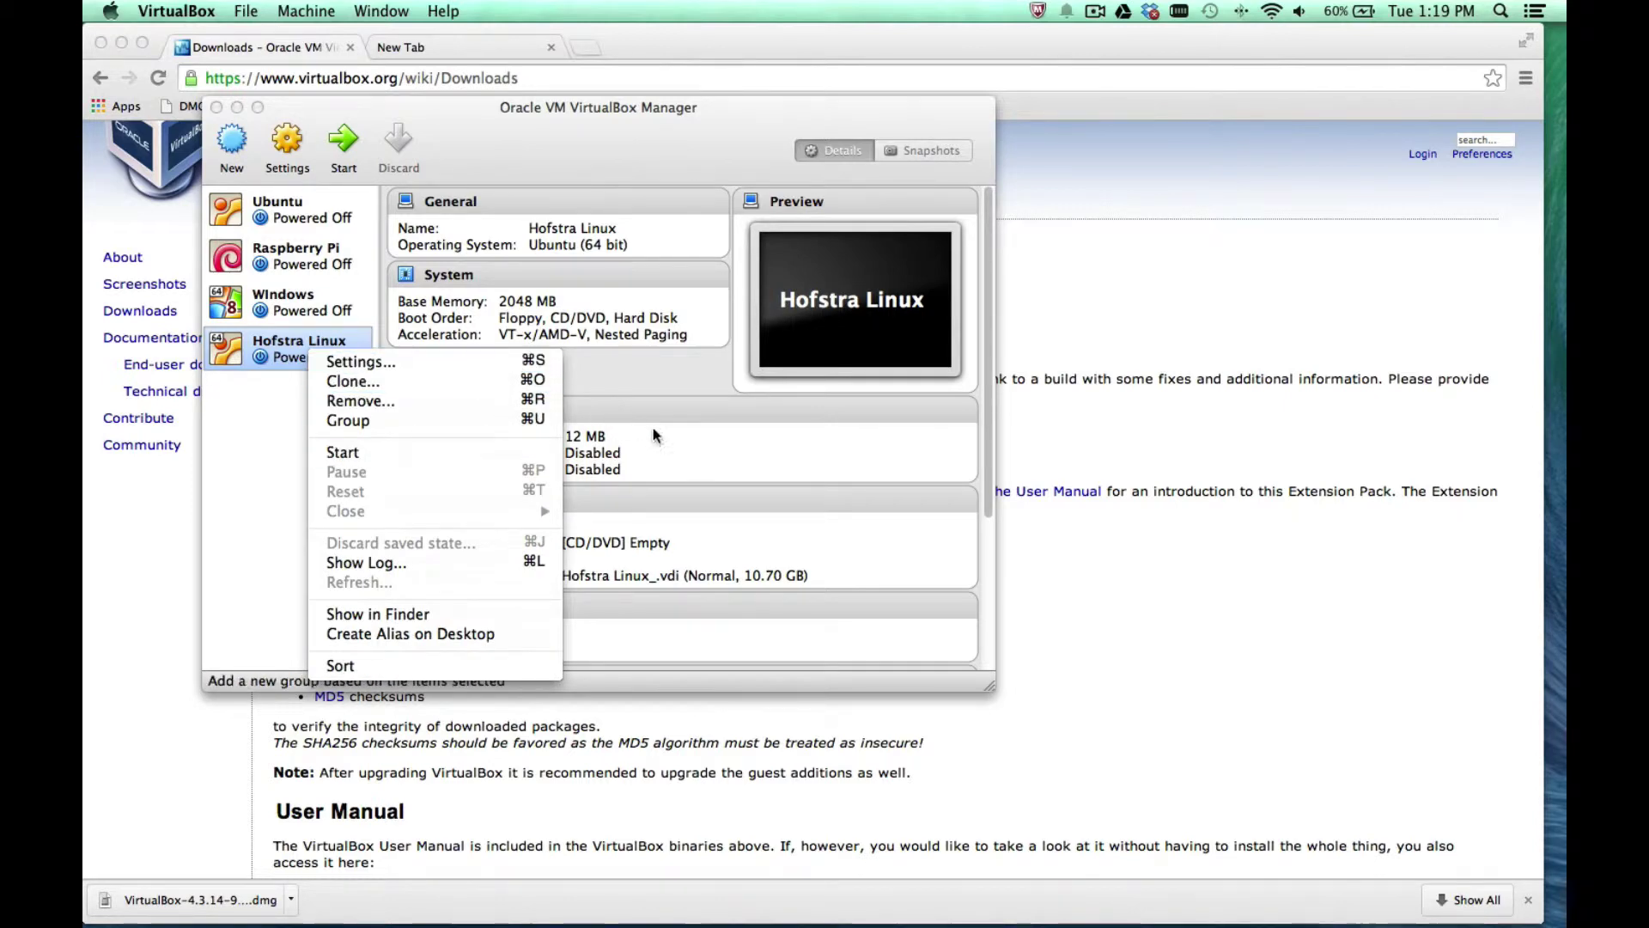
click(643, 394)
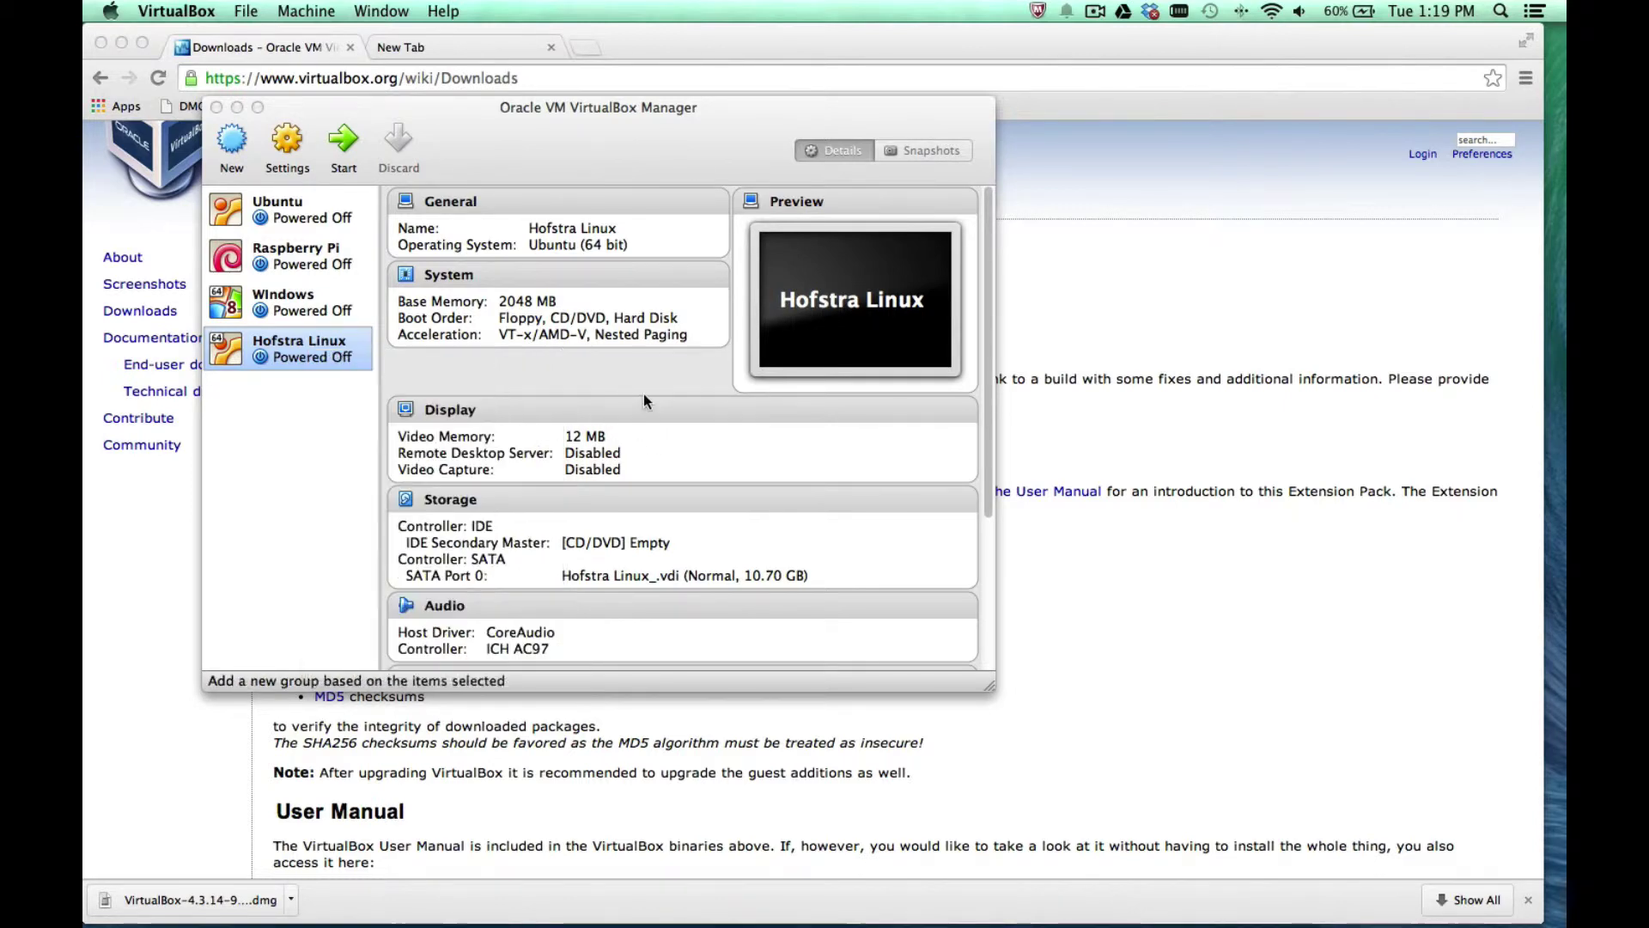
click(453, 501)
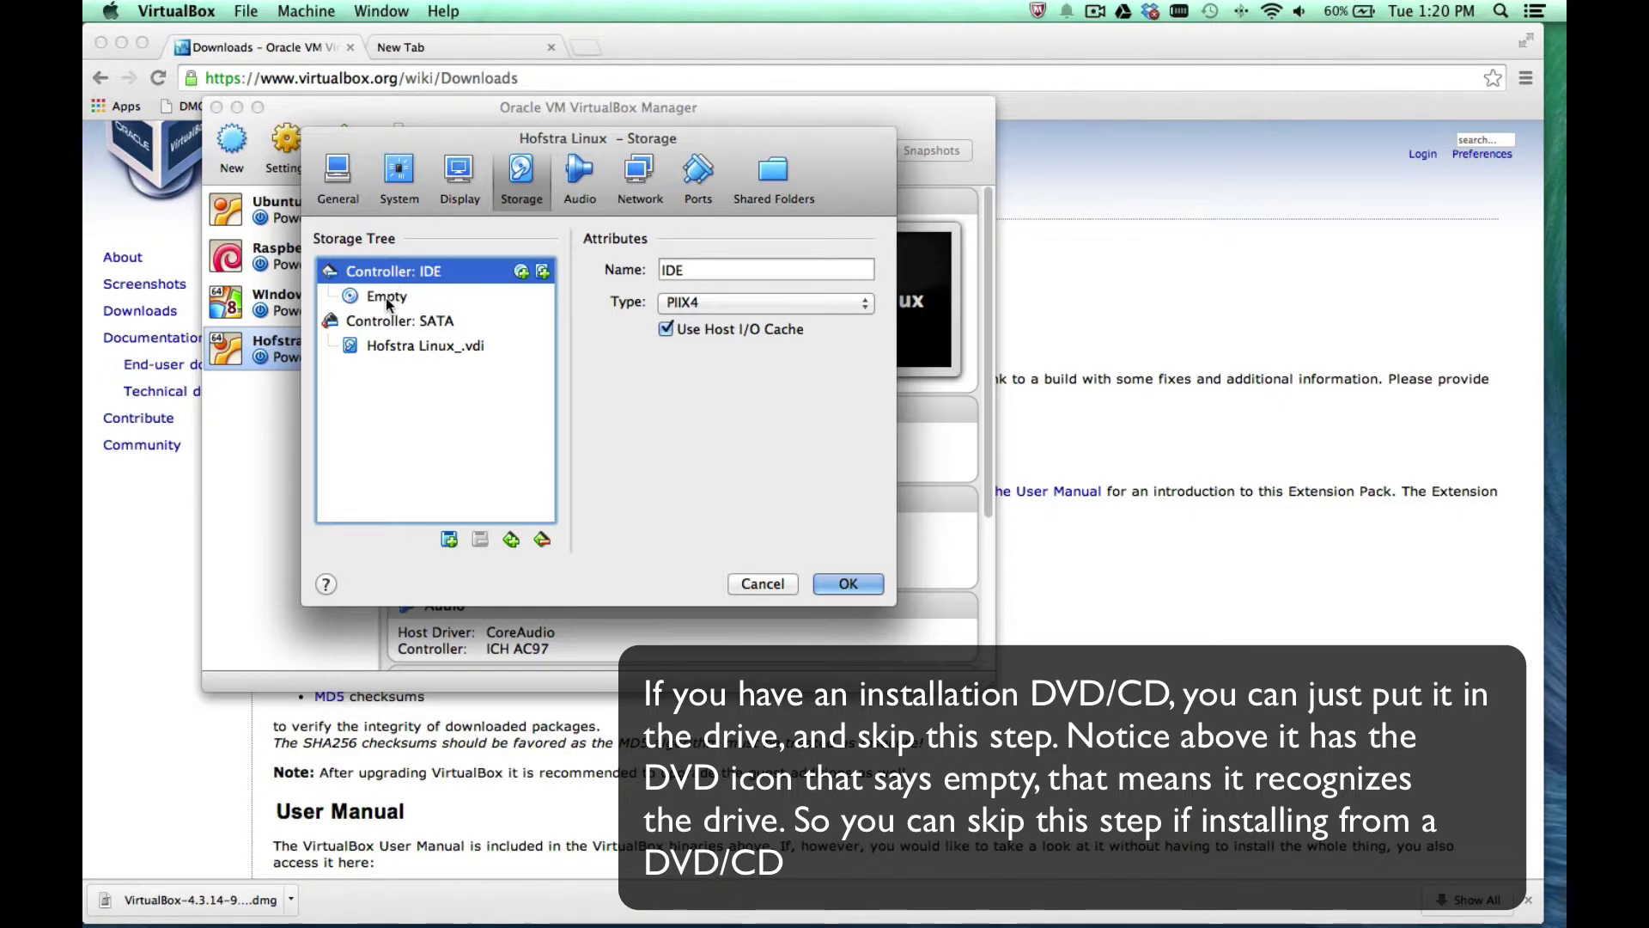
mouse_move(388, 303)
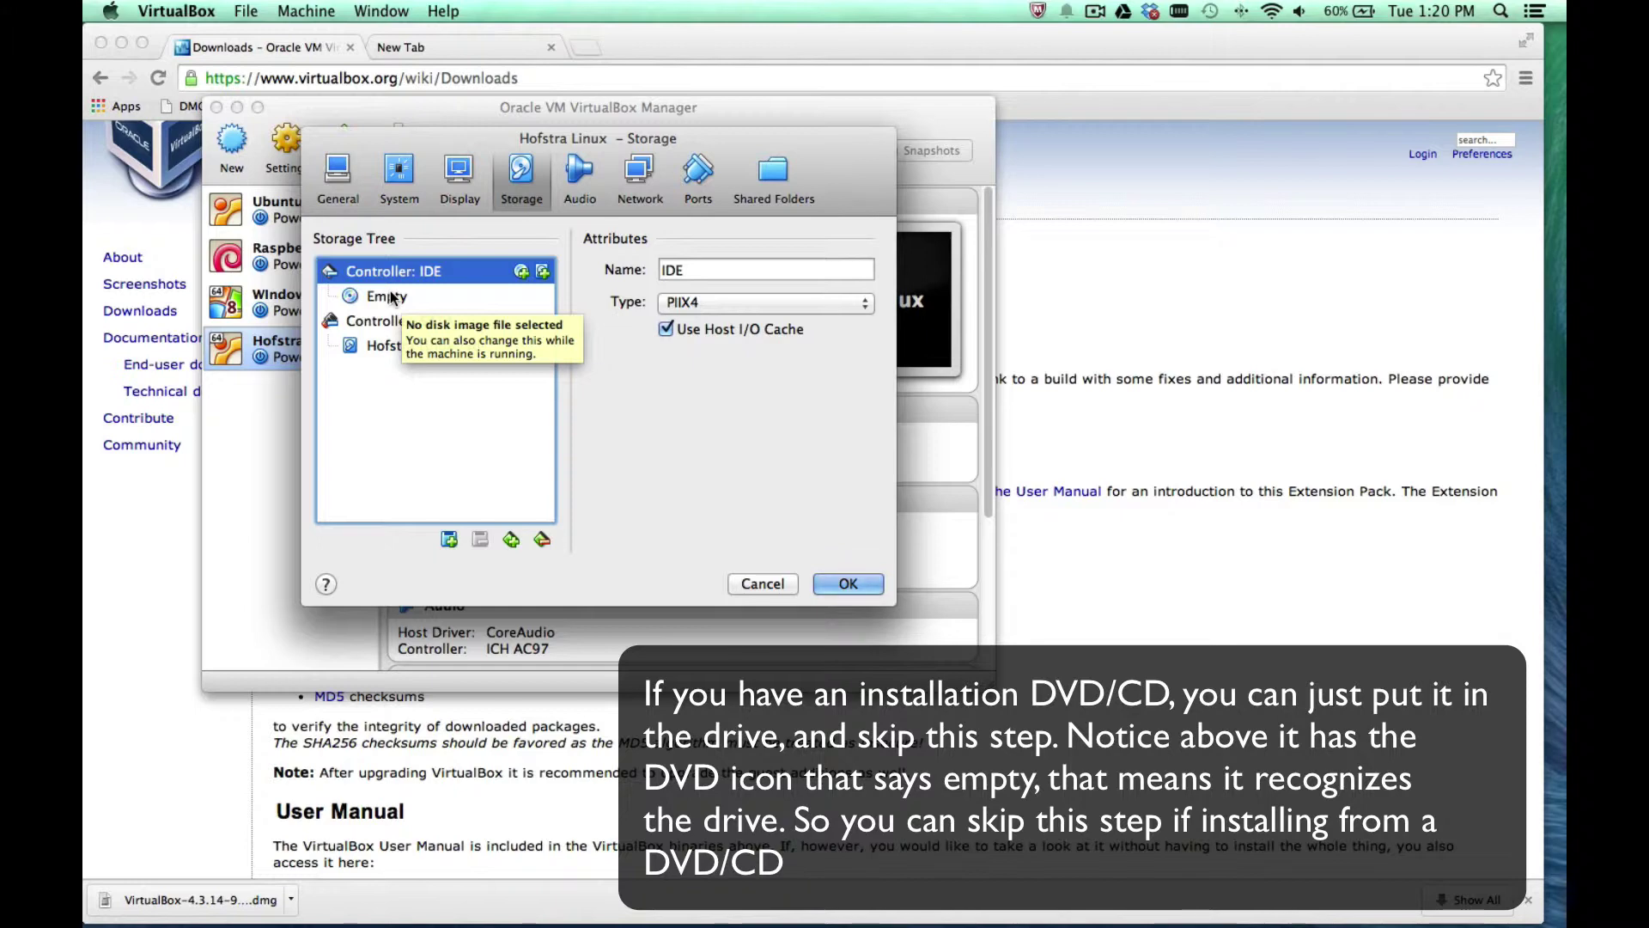
click(522, 273)
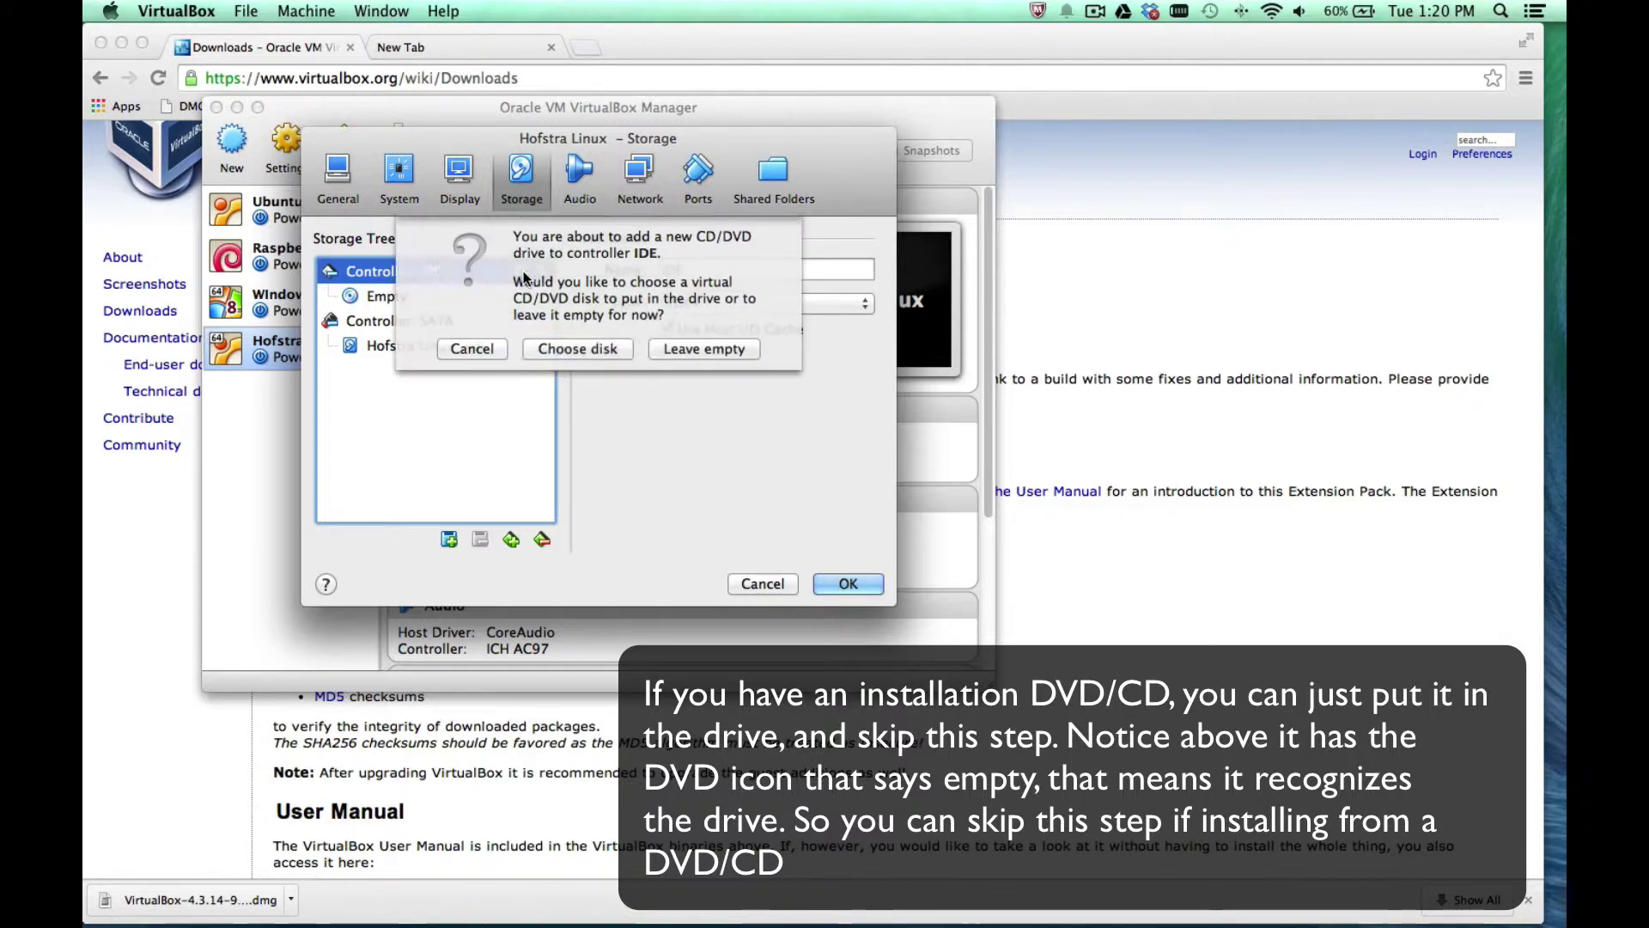
click(577, 348)
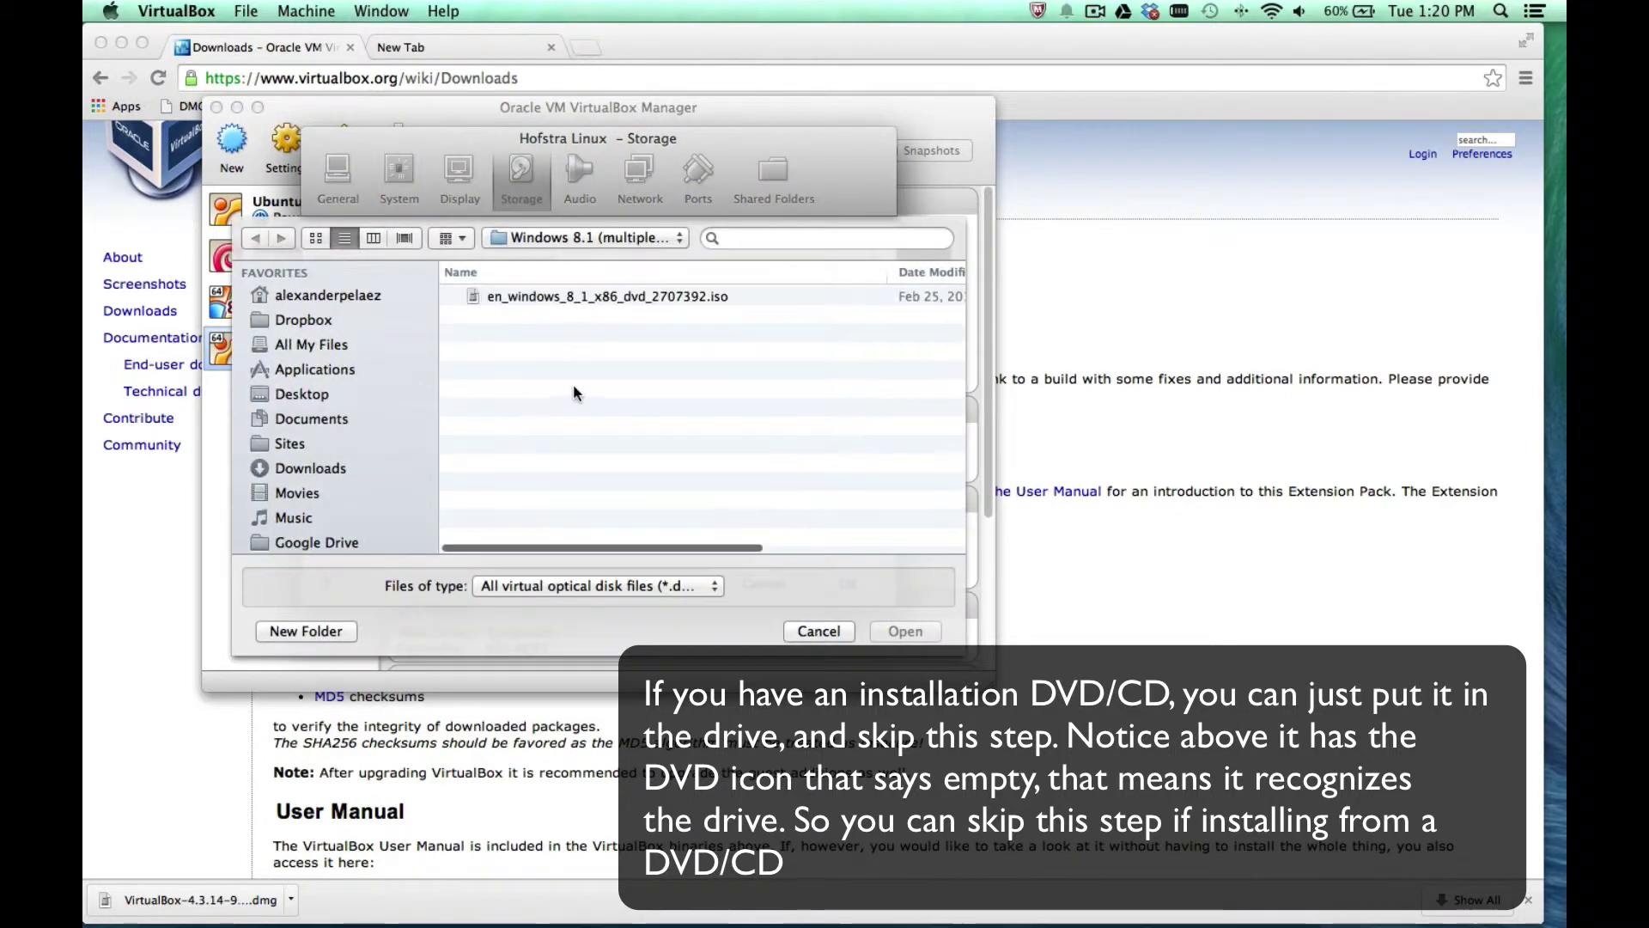
click(644, 585)
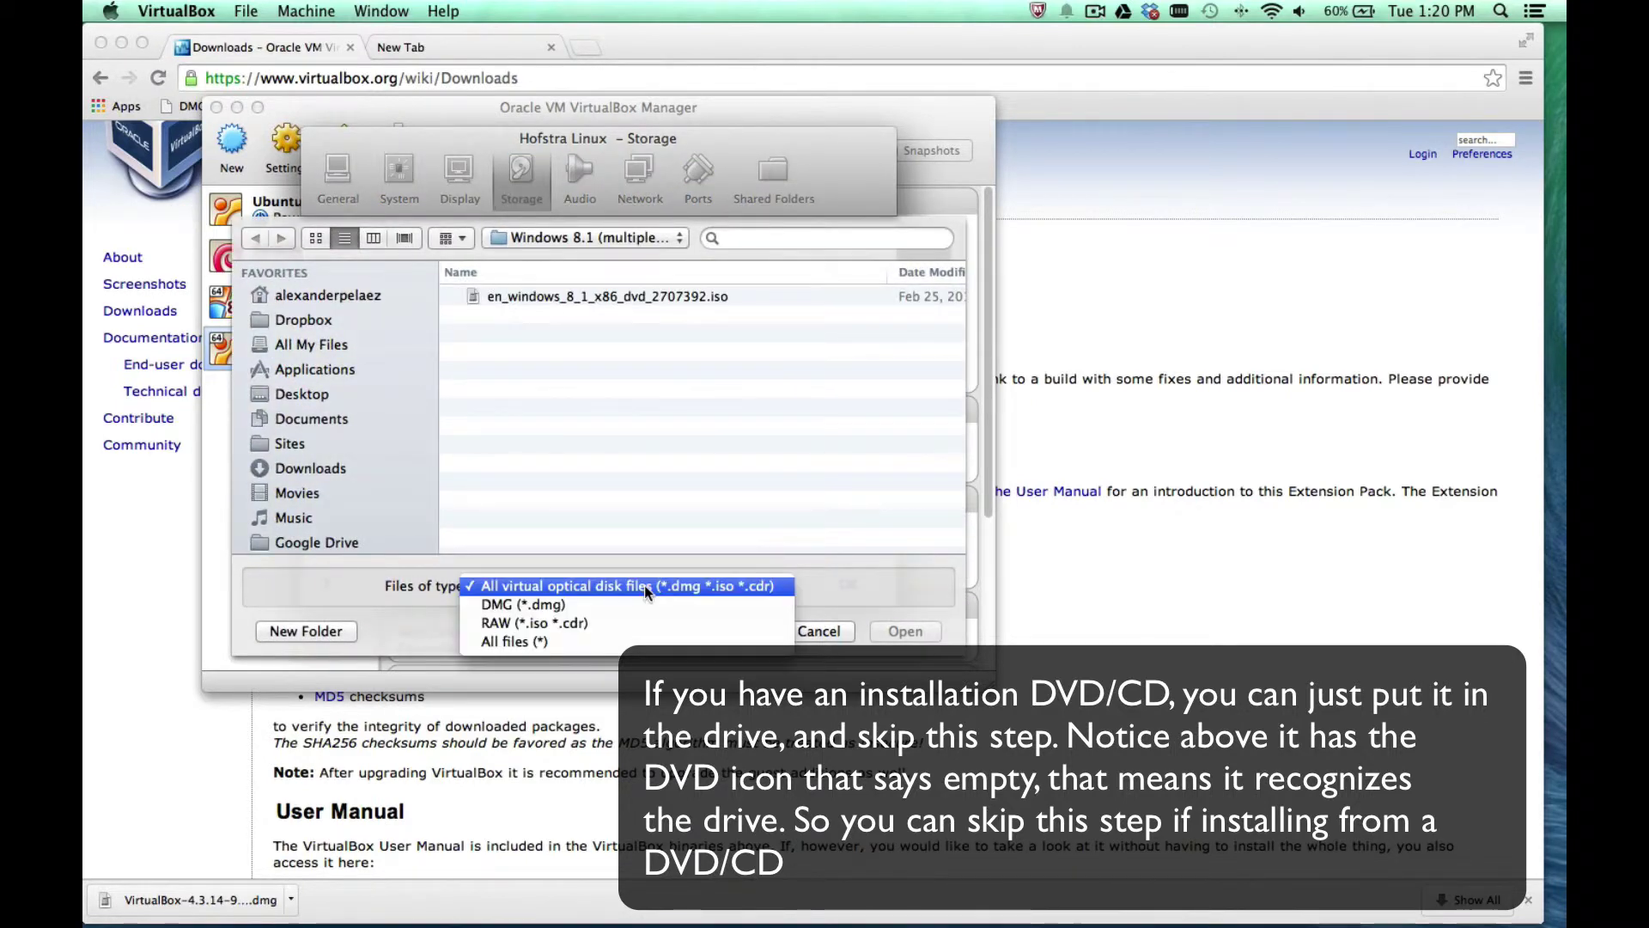
click(616, 621)
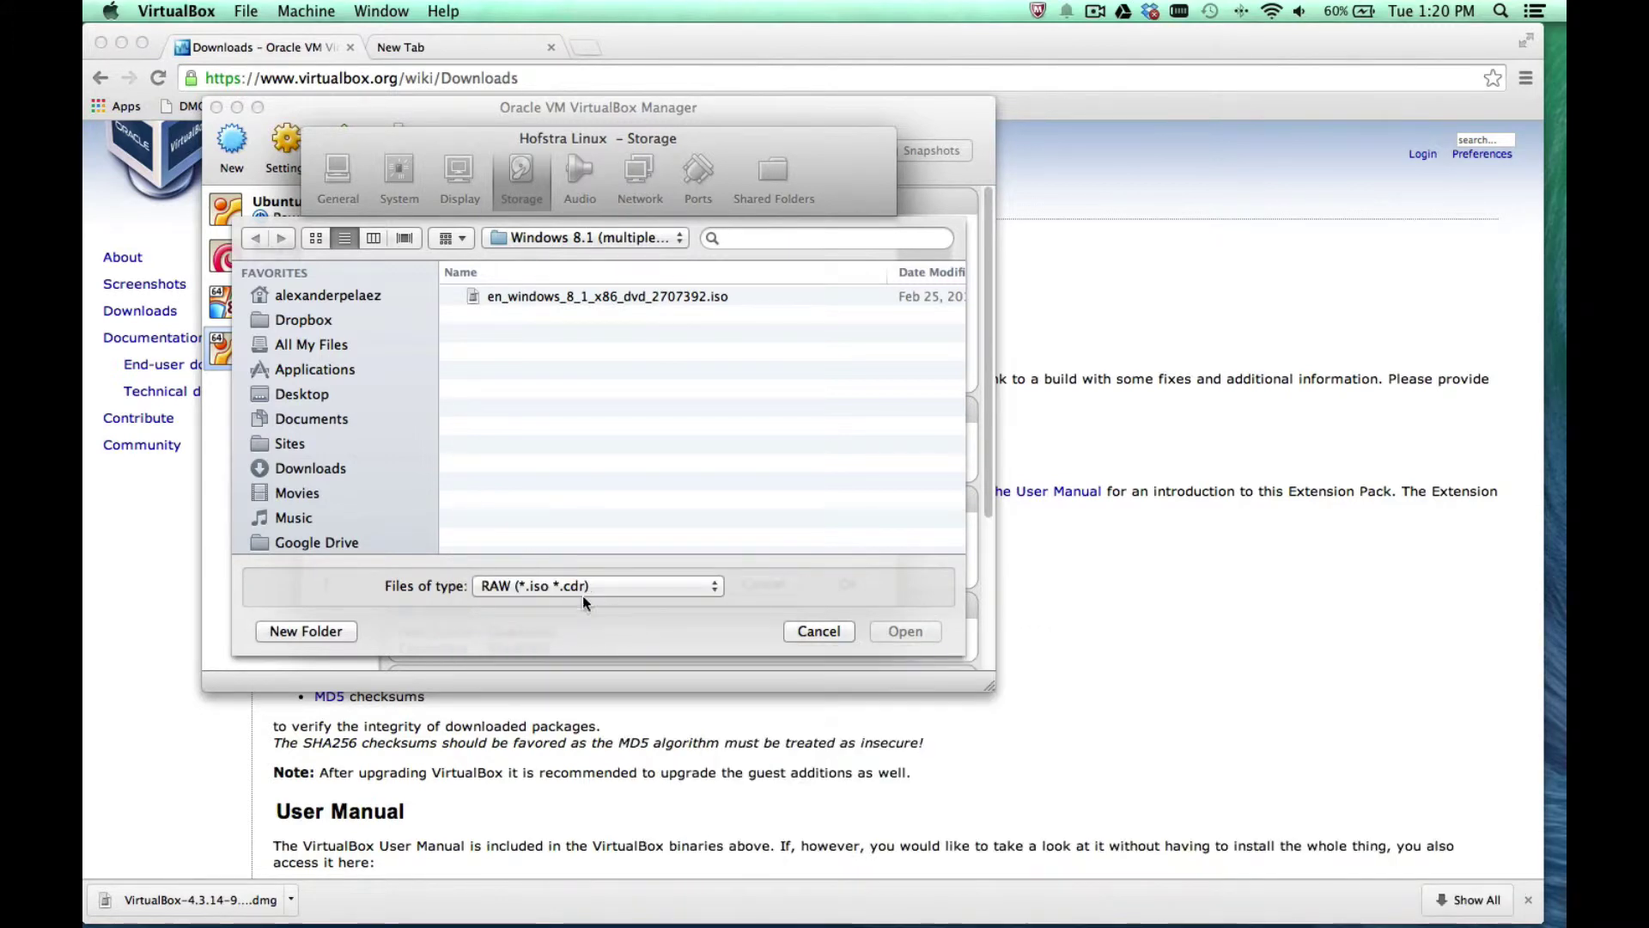
click(818, 631)
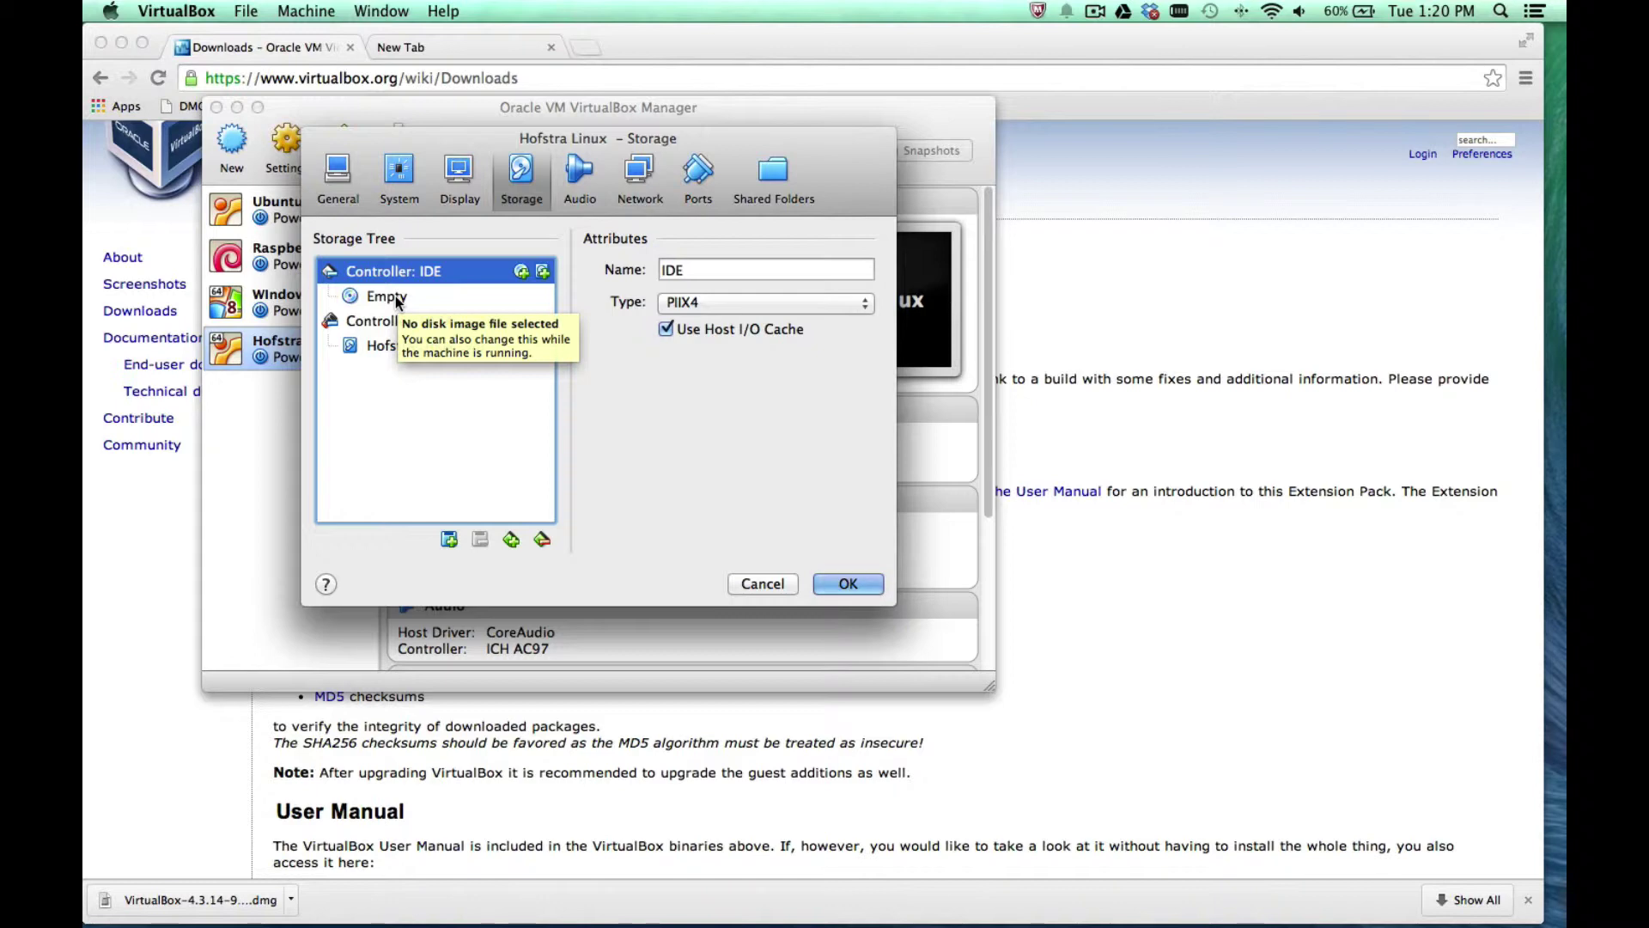
Add a CD/DVD drive with ubuntu-14.04-desktop-i386.iso from the Desktop folder to the IDE controller, and start the Hofstra Linux machine
click(522, 272)
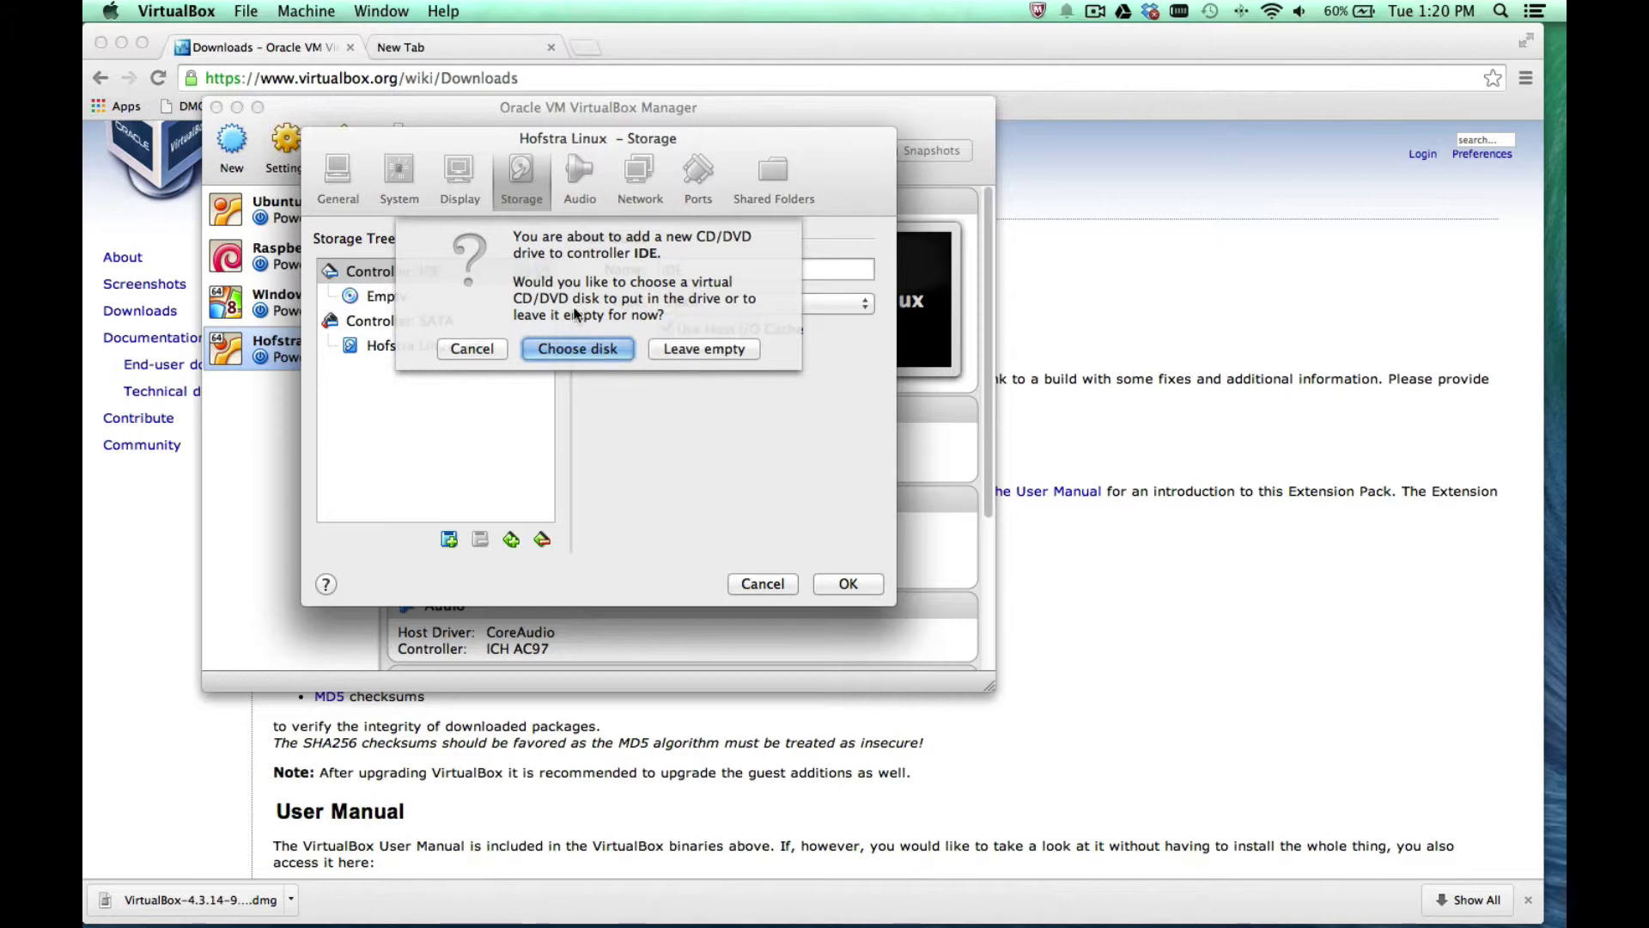
click(584, 349)
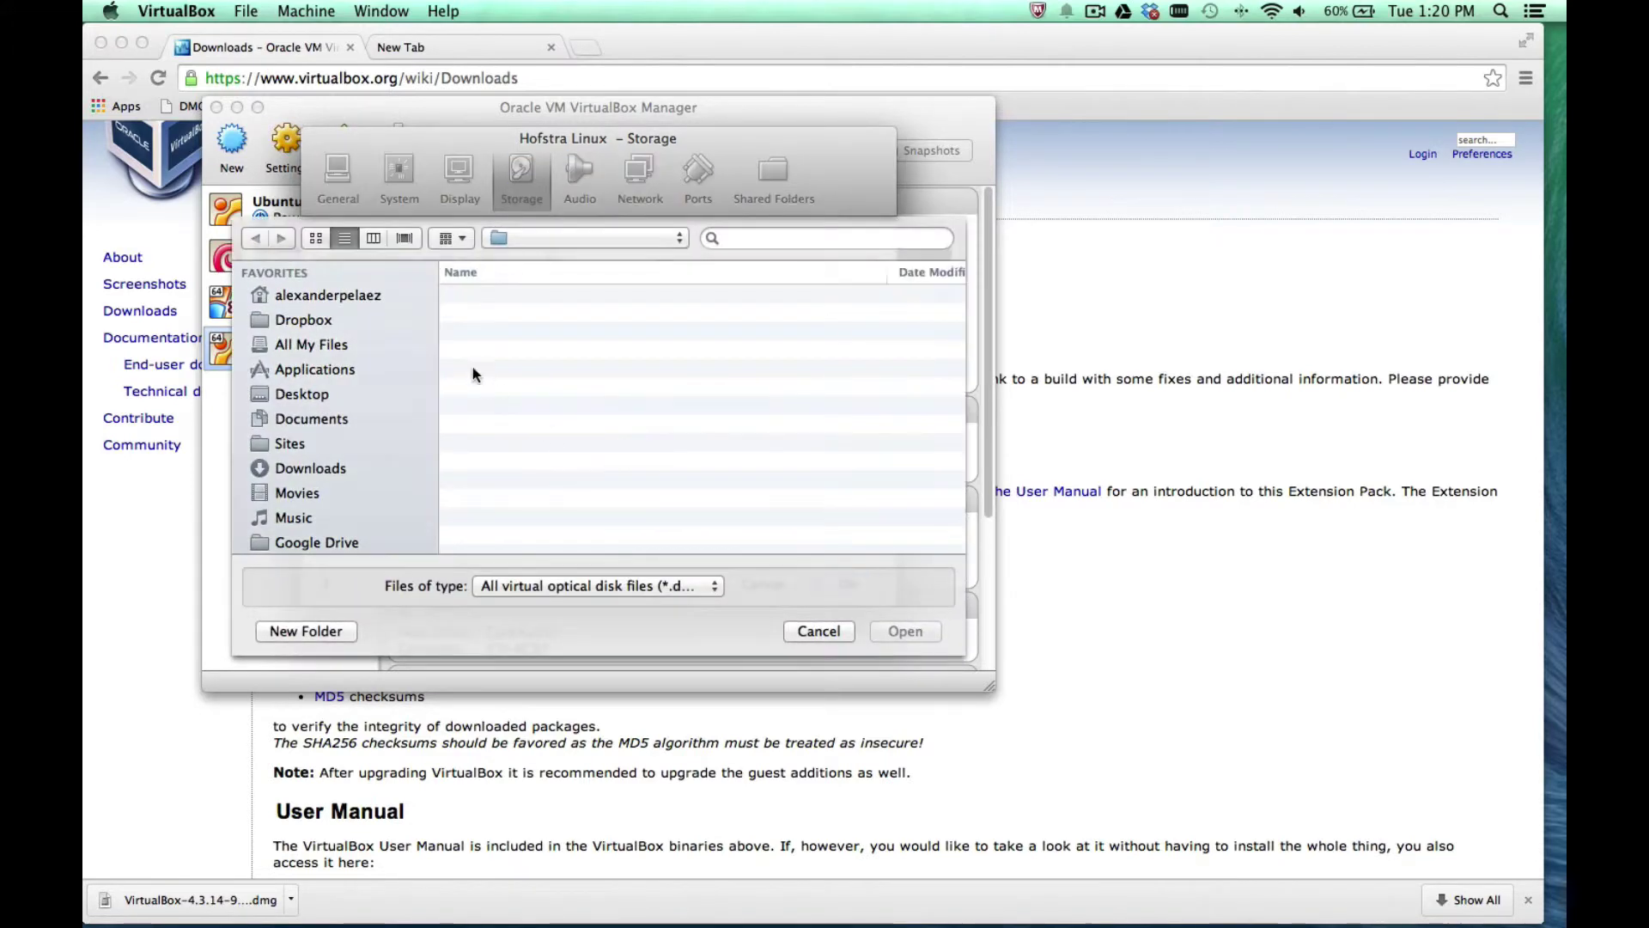
scroll(358, 476, down, 3)
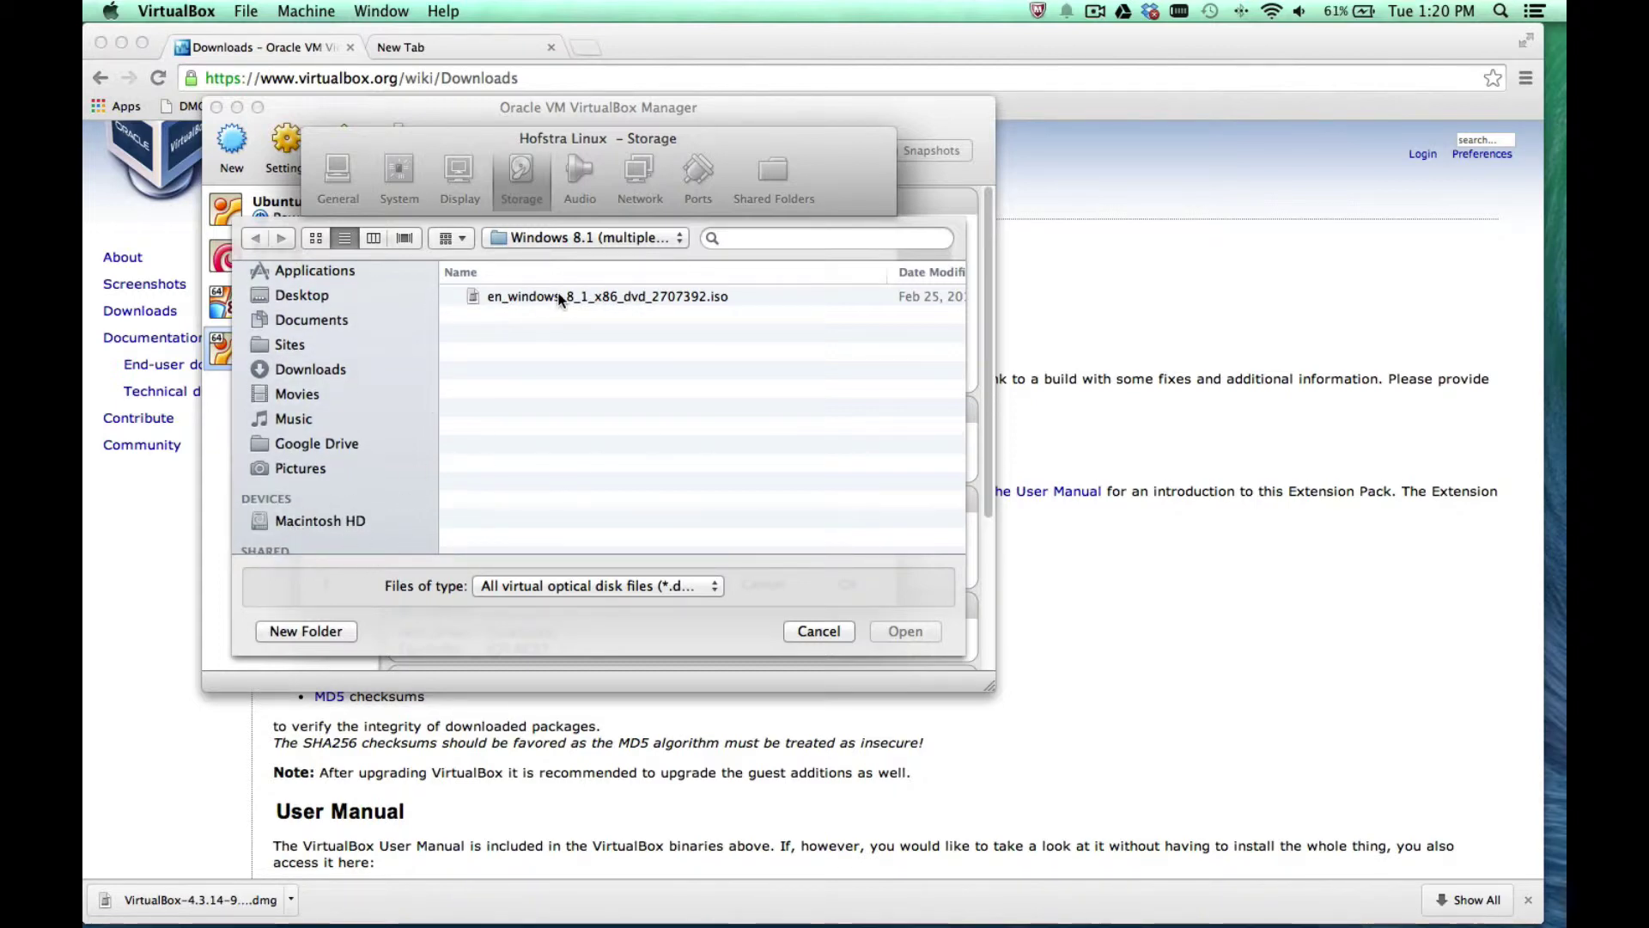
click(318, 370)
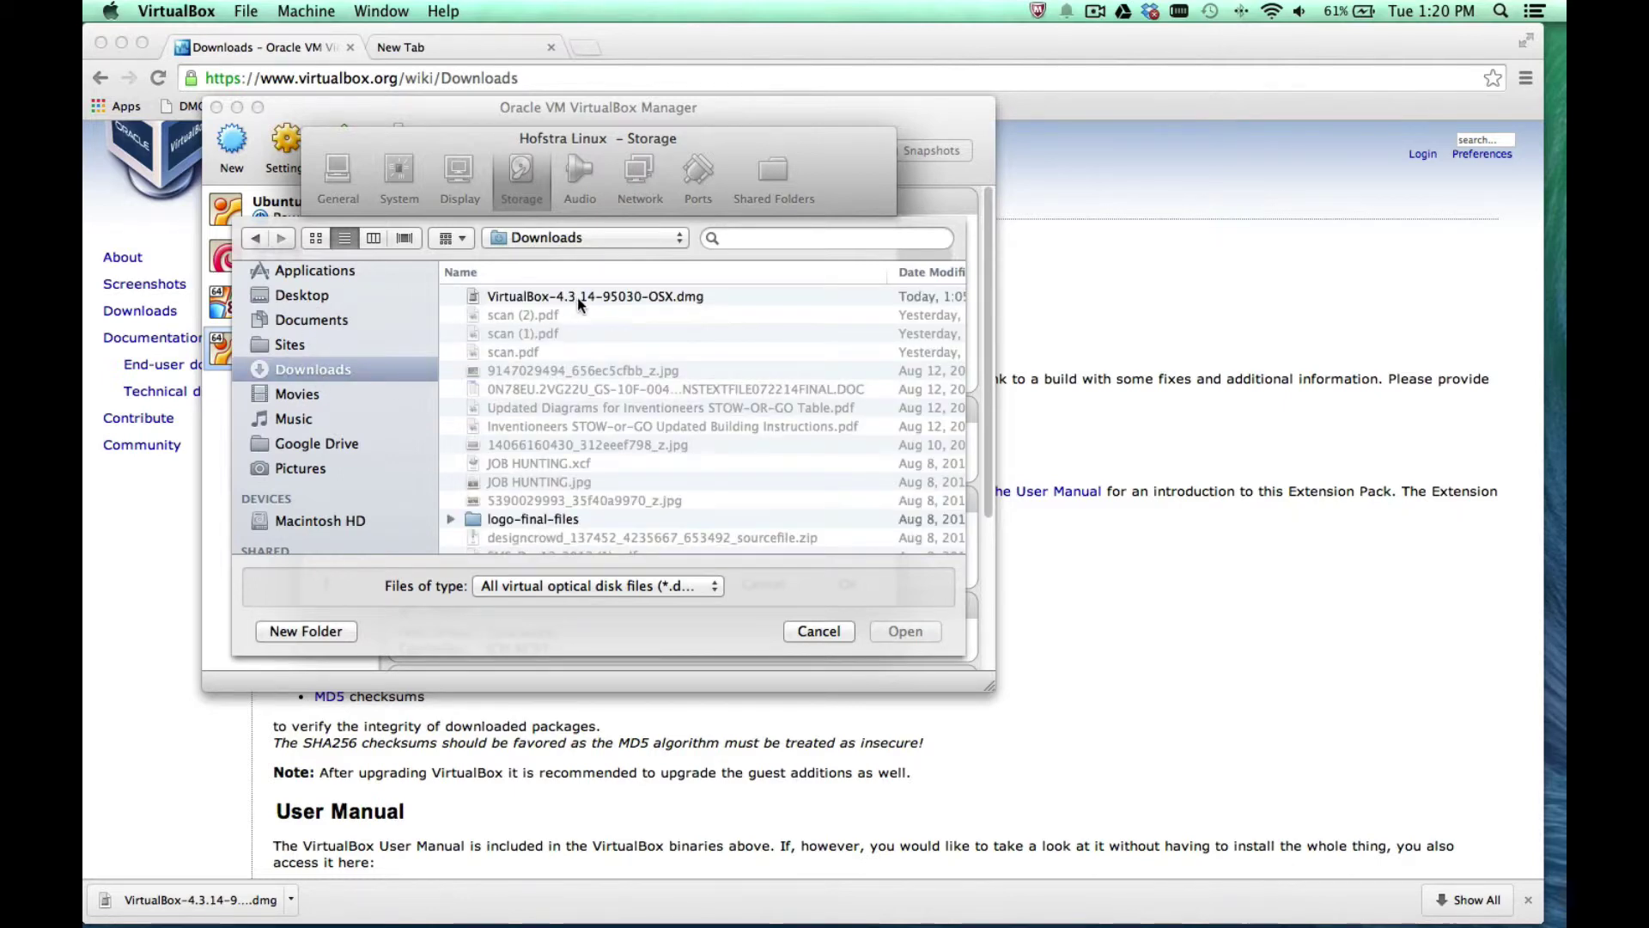
click(307, 296)
click(548, 353)
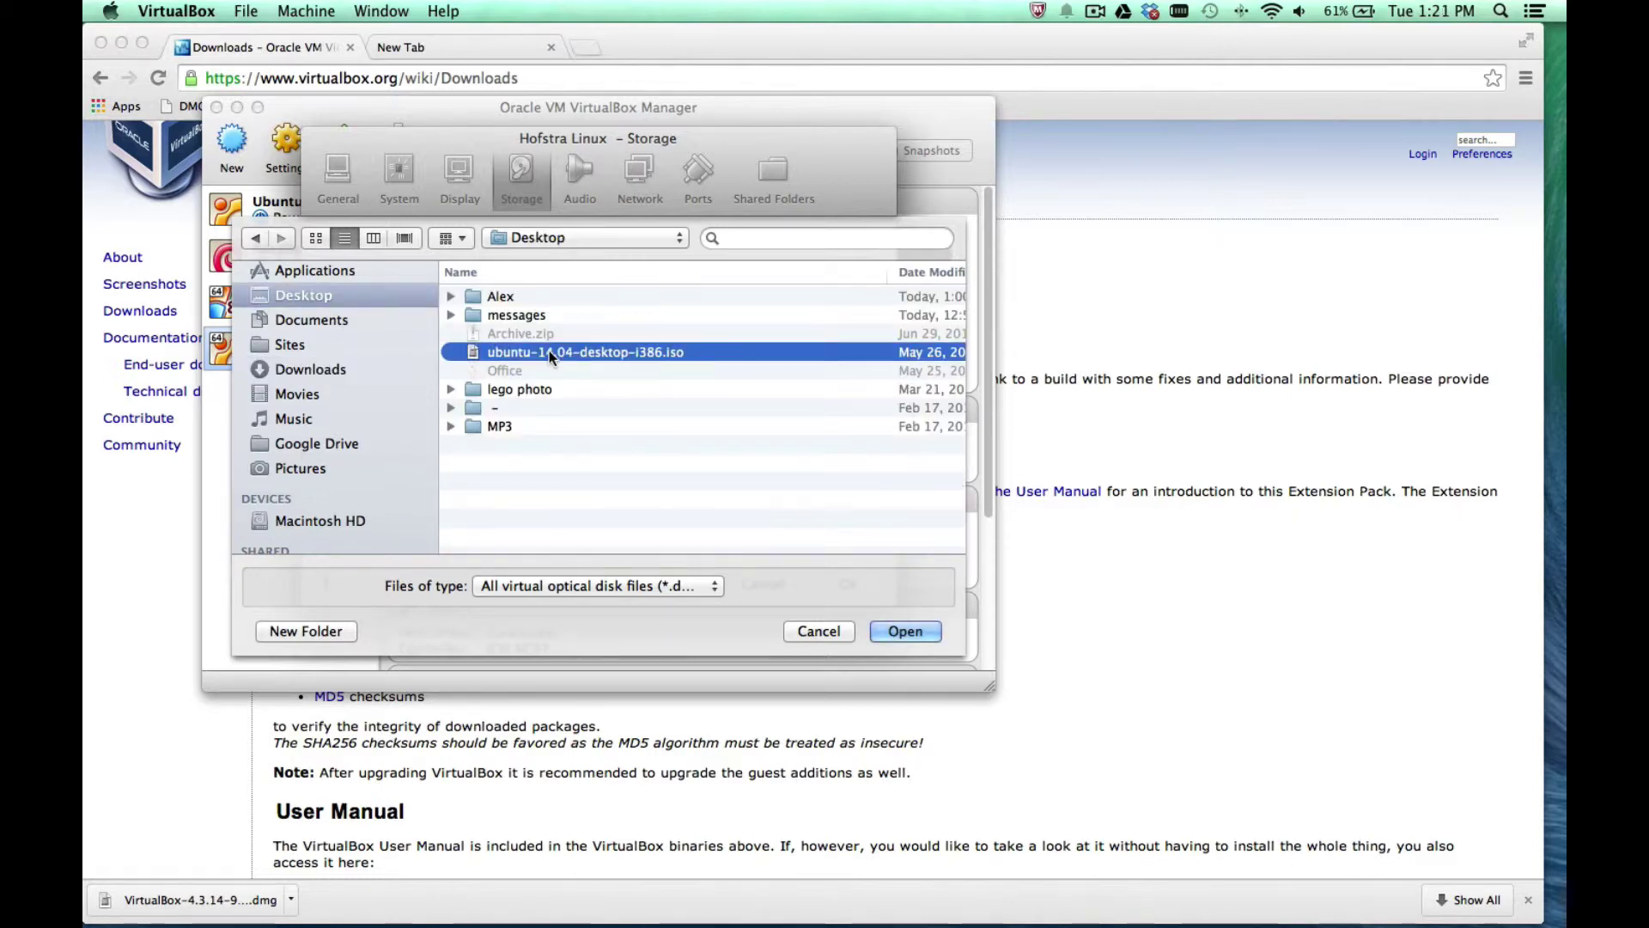
click(903, 632)
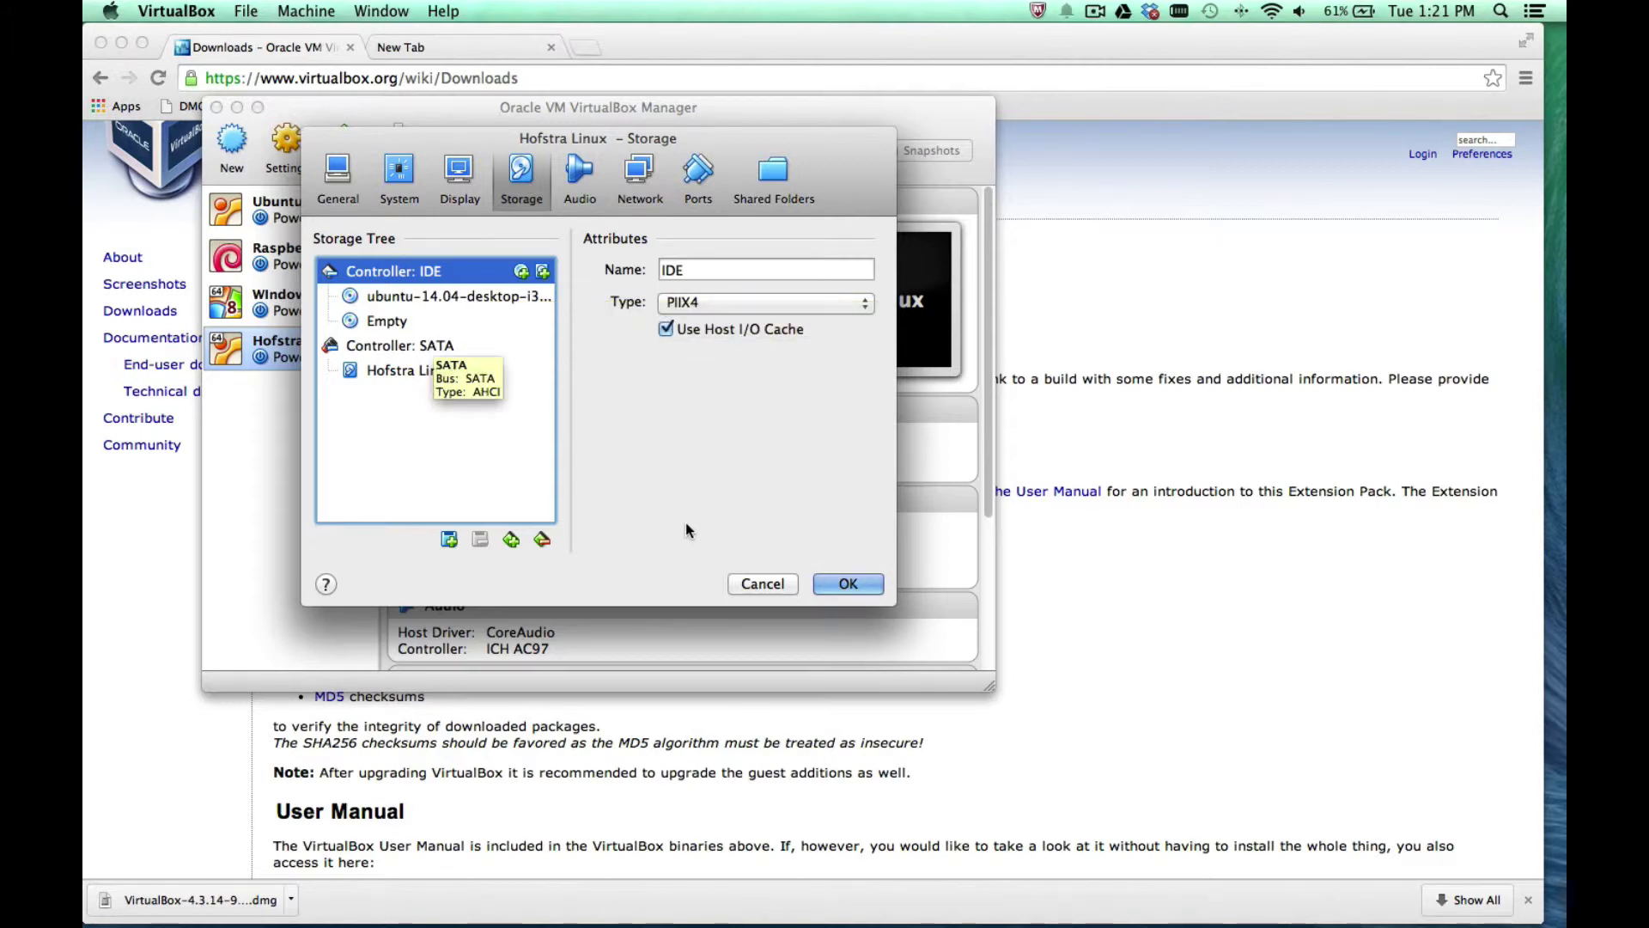
click(840, 584)
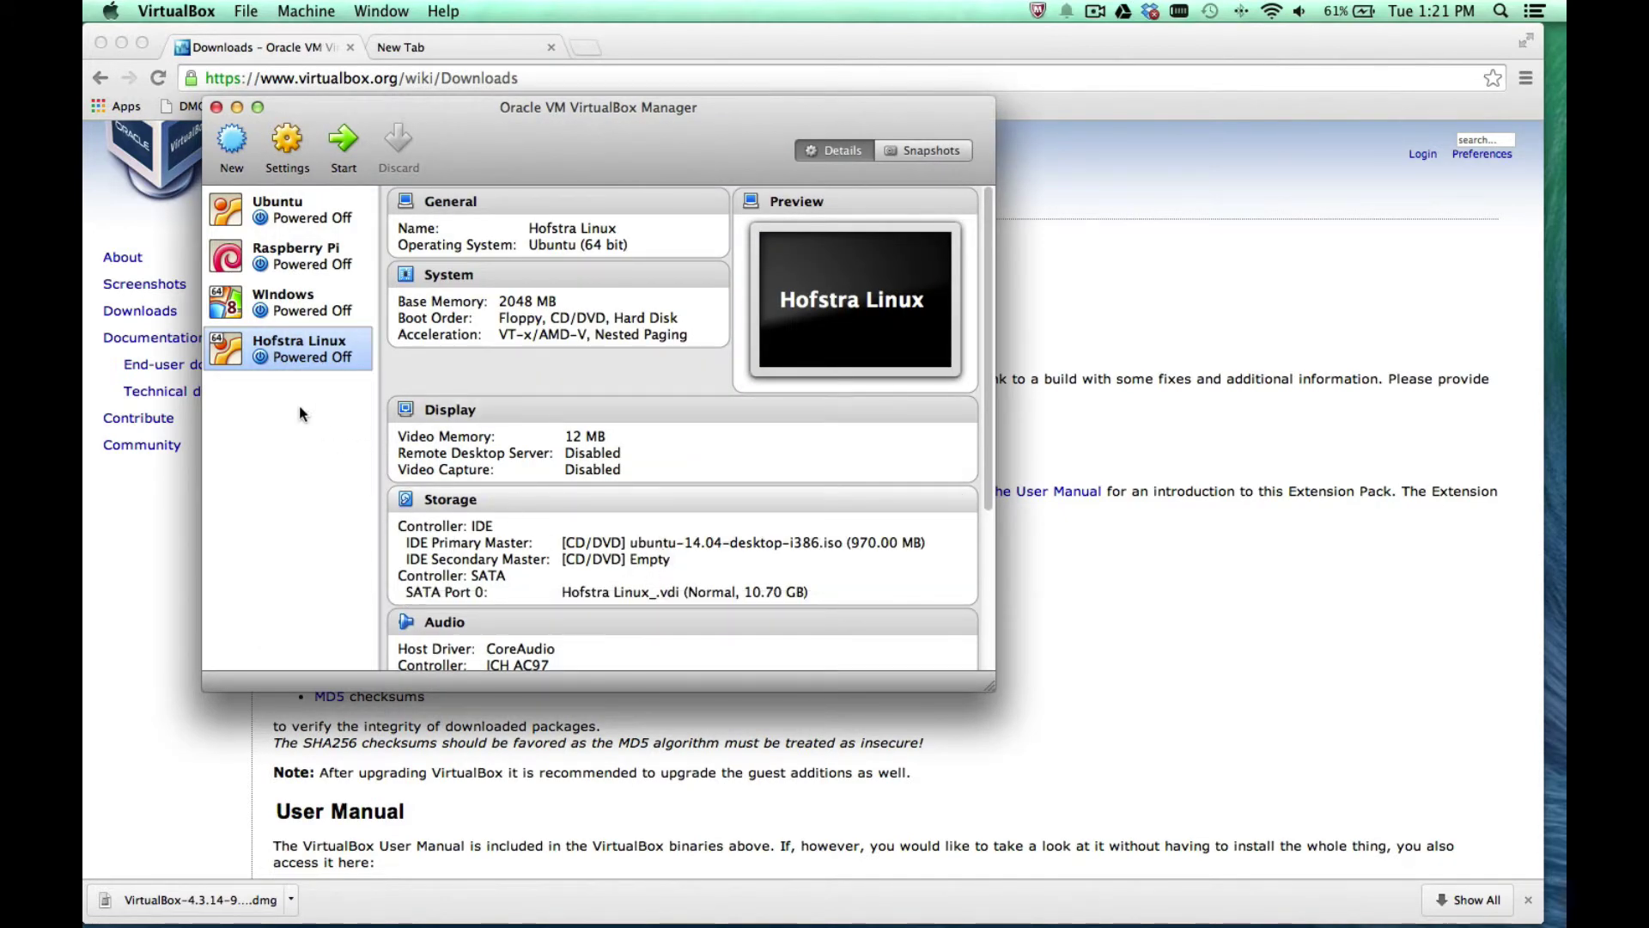
click(343, 148)
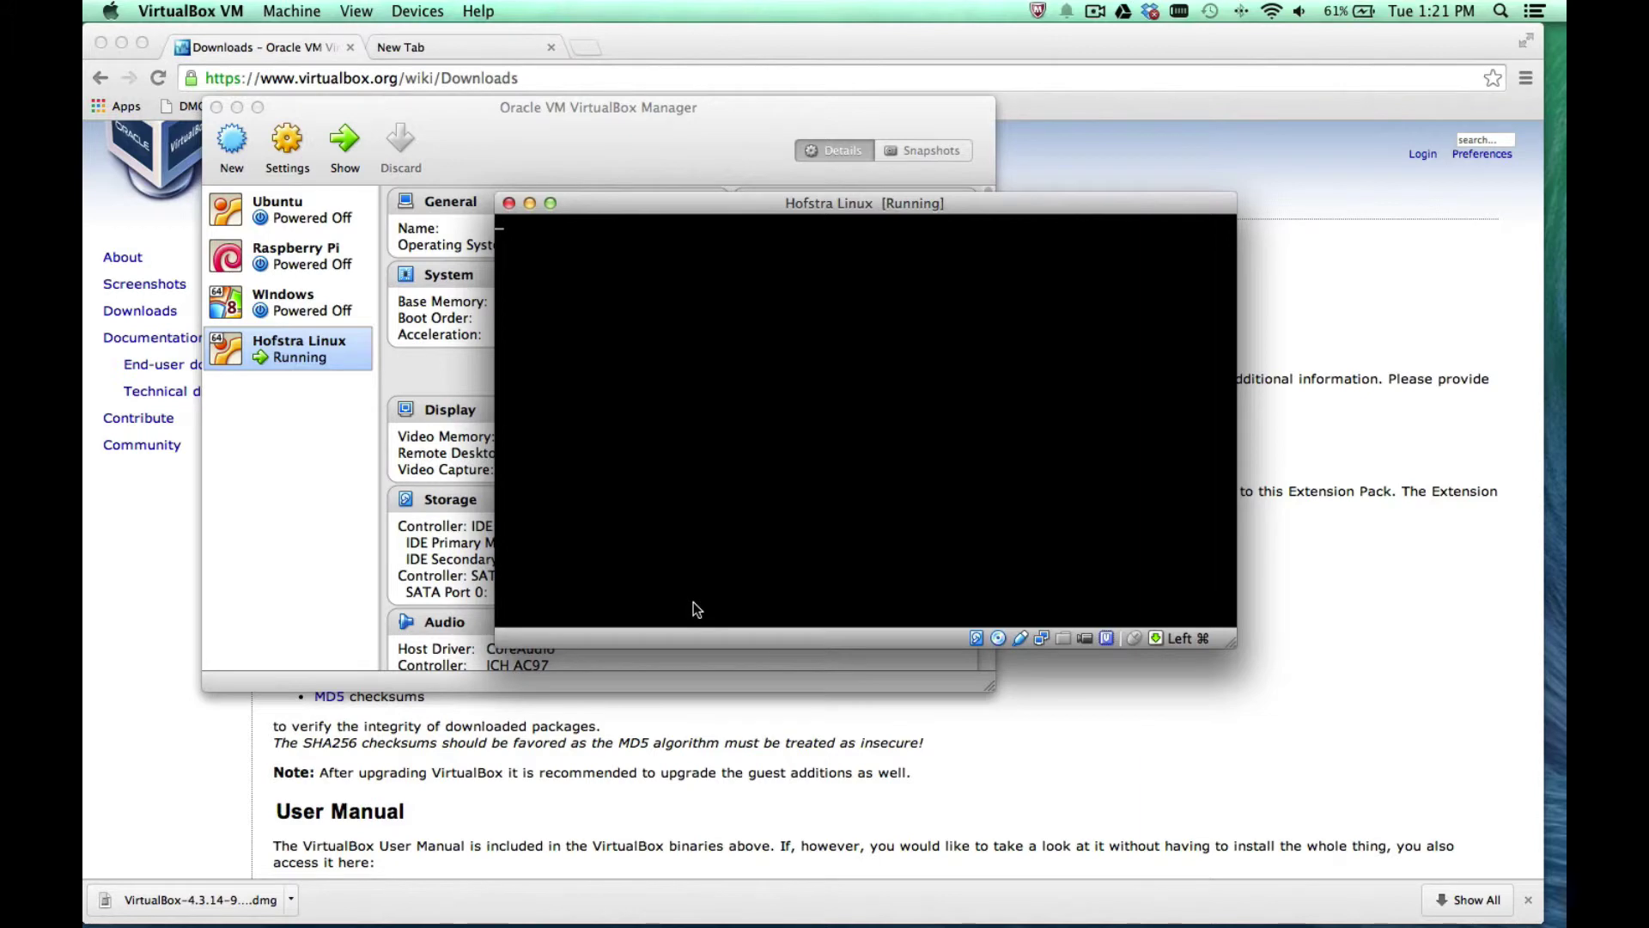
Switch to Chrome, search the web for ubuntu, and look through the editions offered on Ubuntu's download page
click(504, 47)
text(ubuntu)
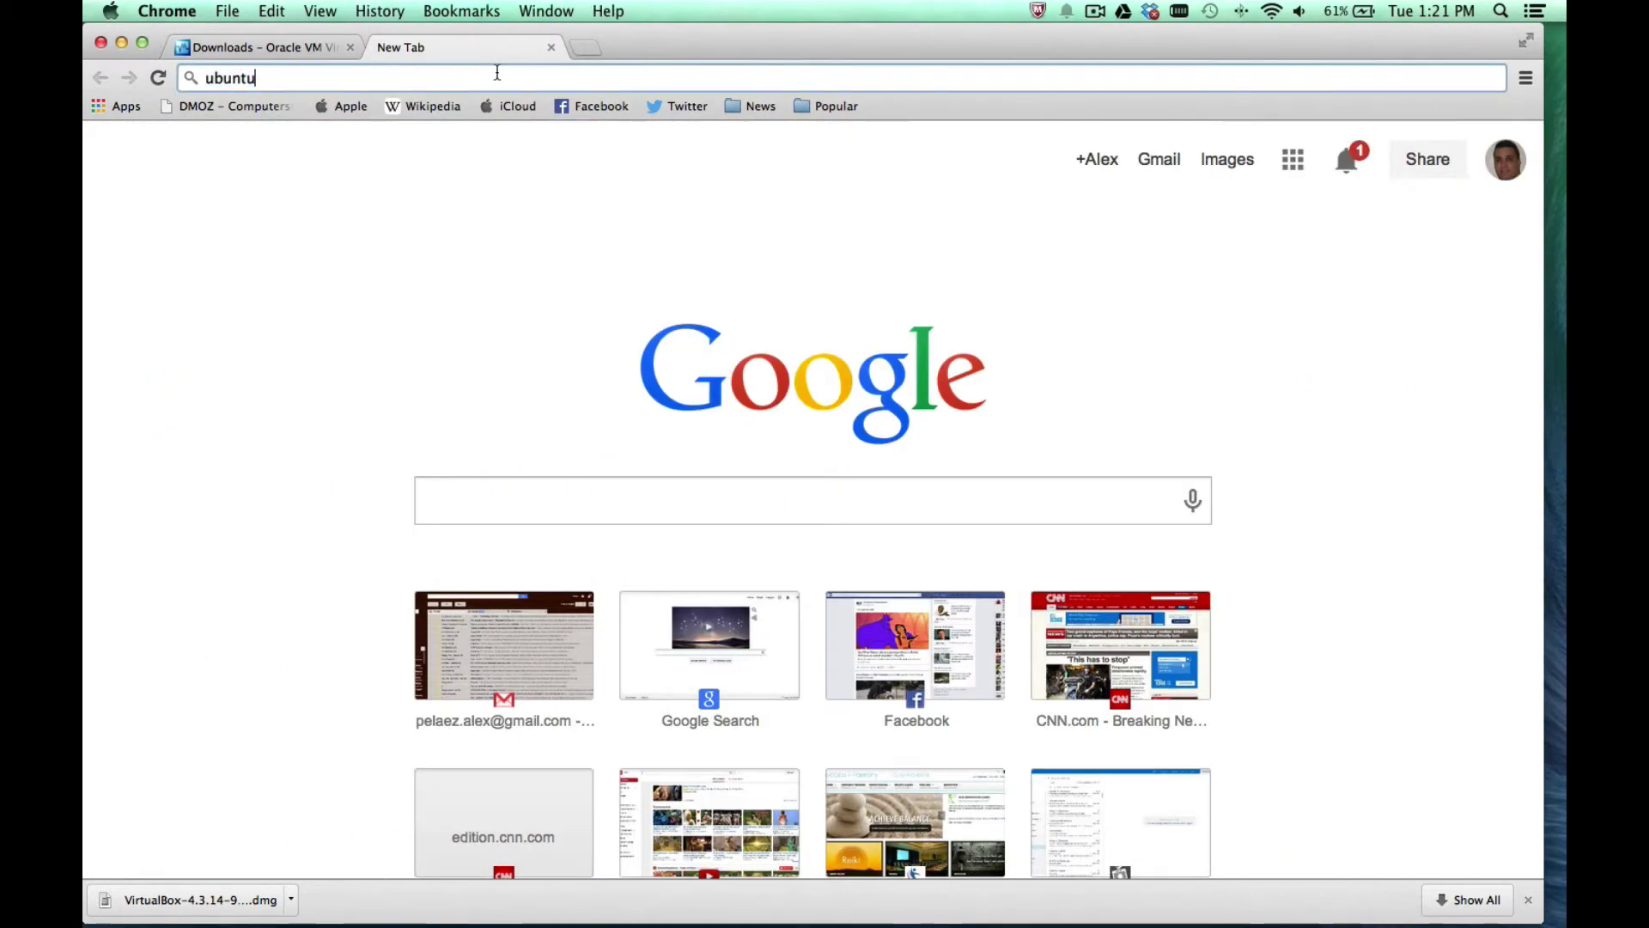
key(Return)
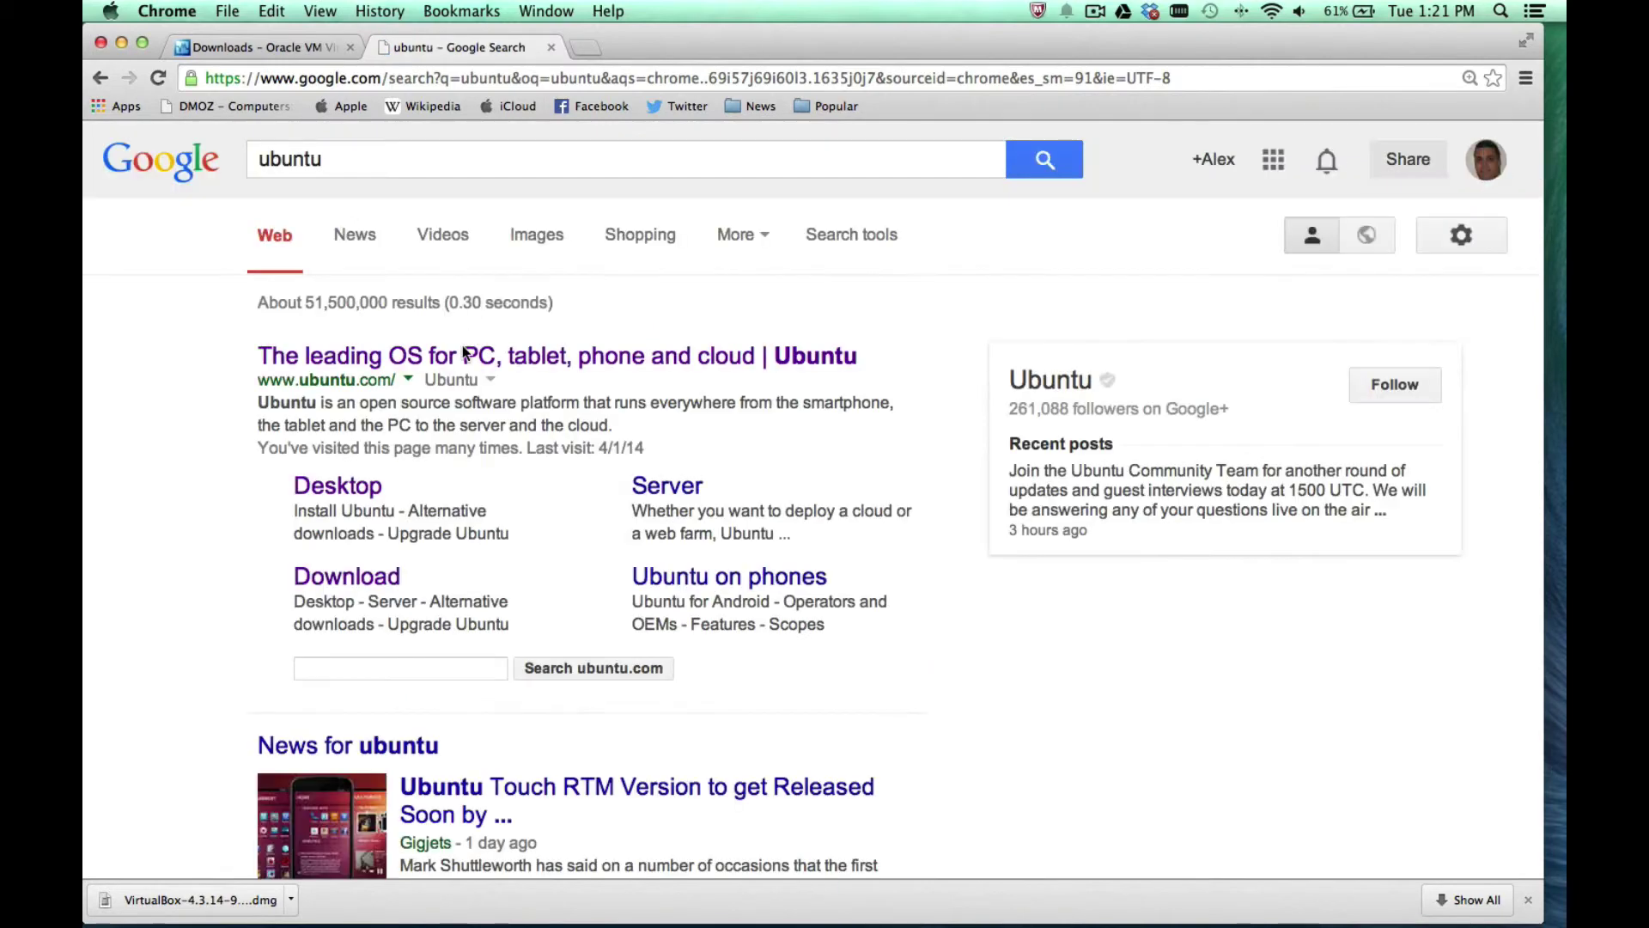
scroll(582, 730, down, 1)
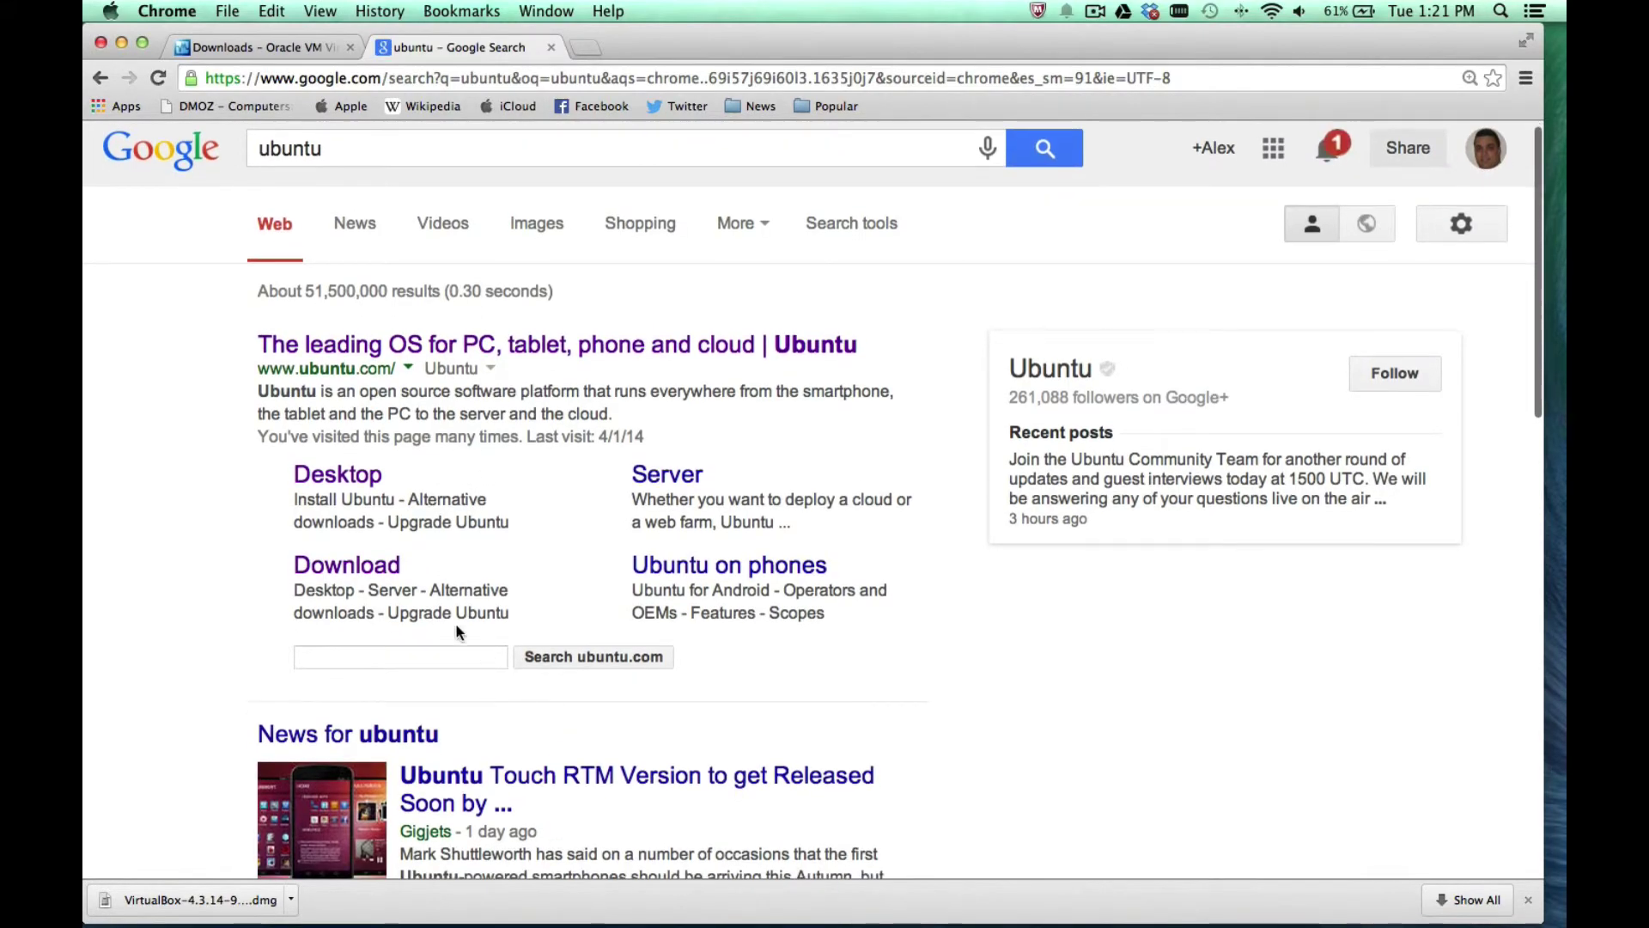
click(389, 577)
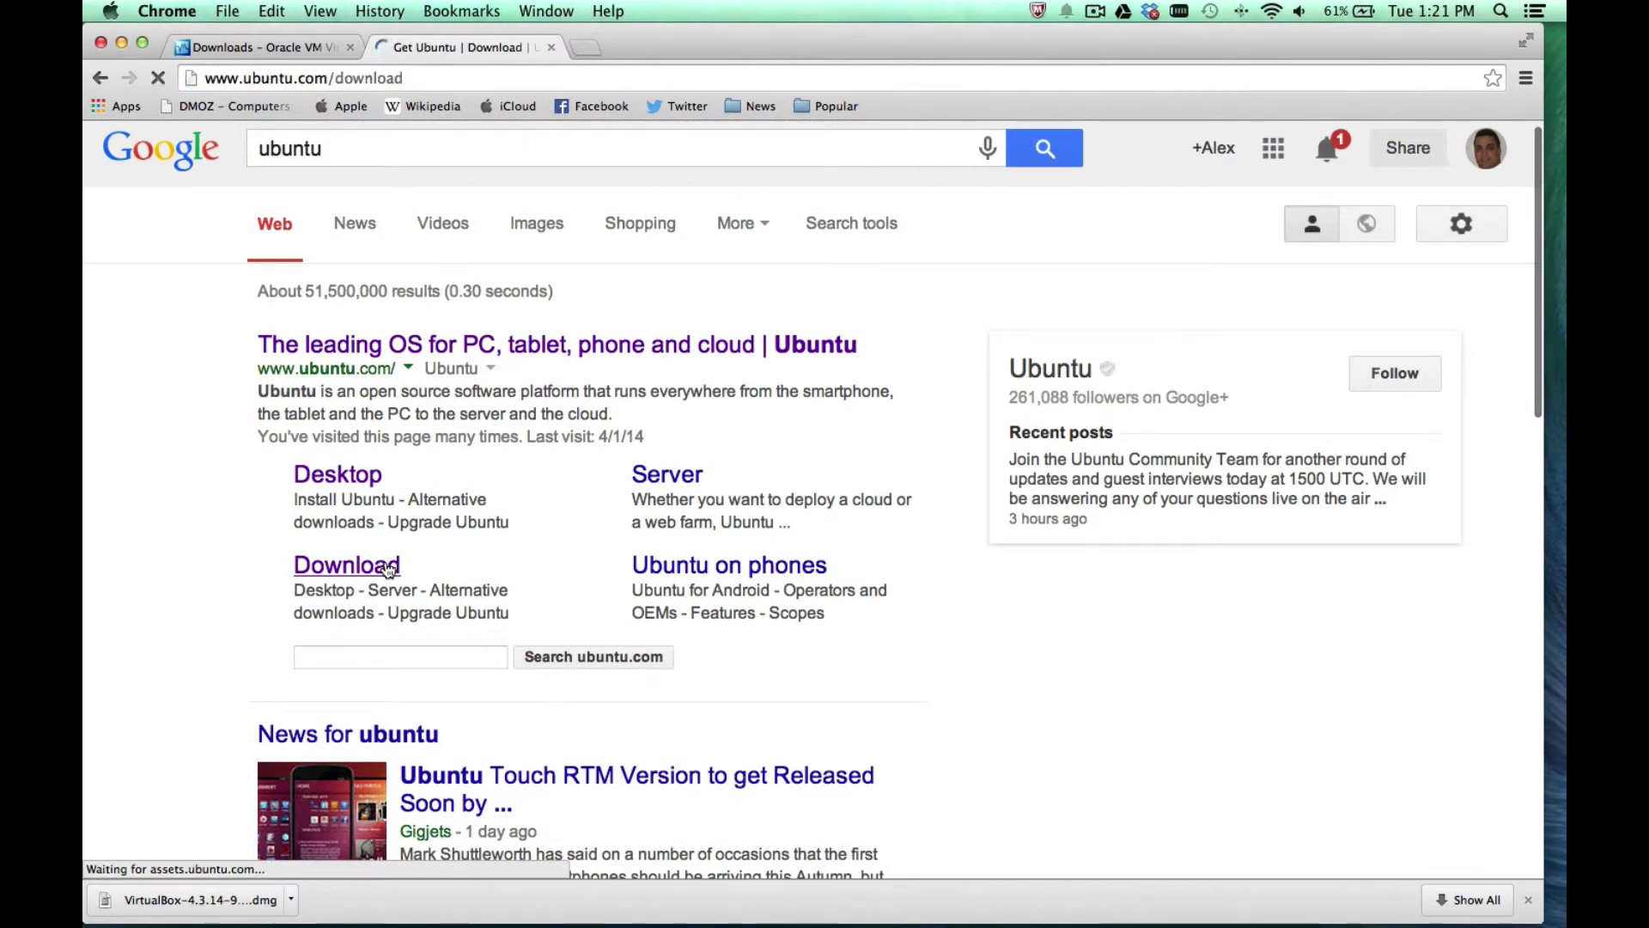
scroll(1343, 547, down, 3)
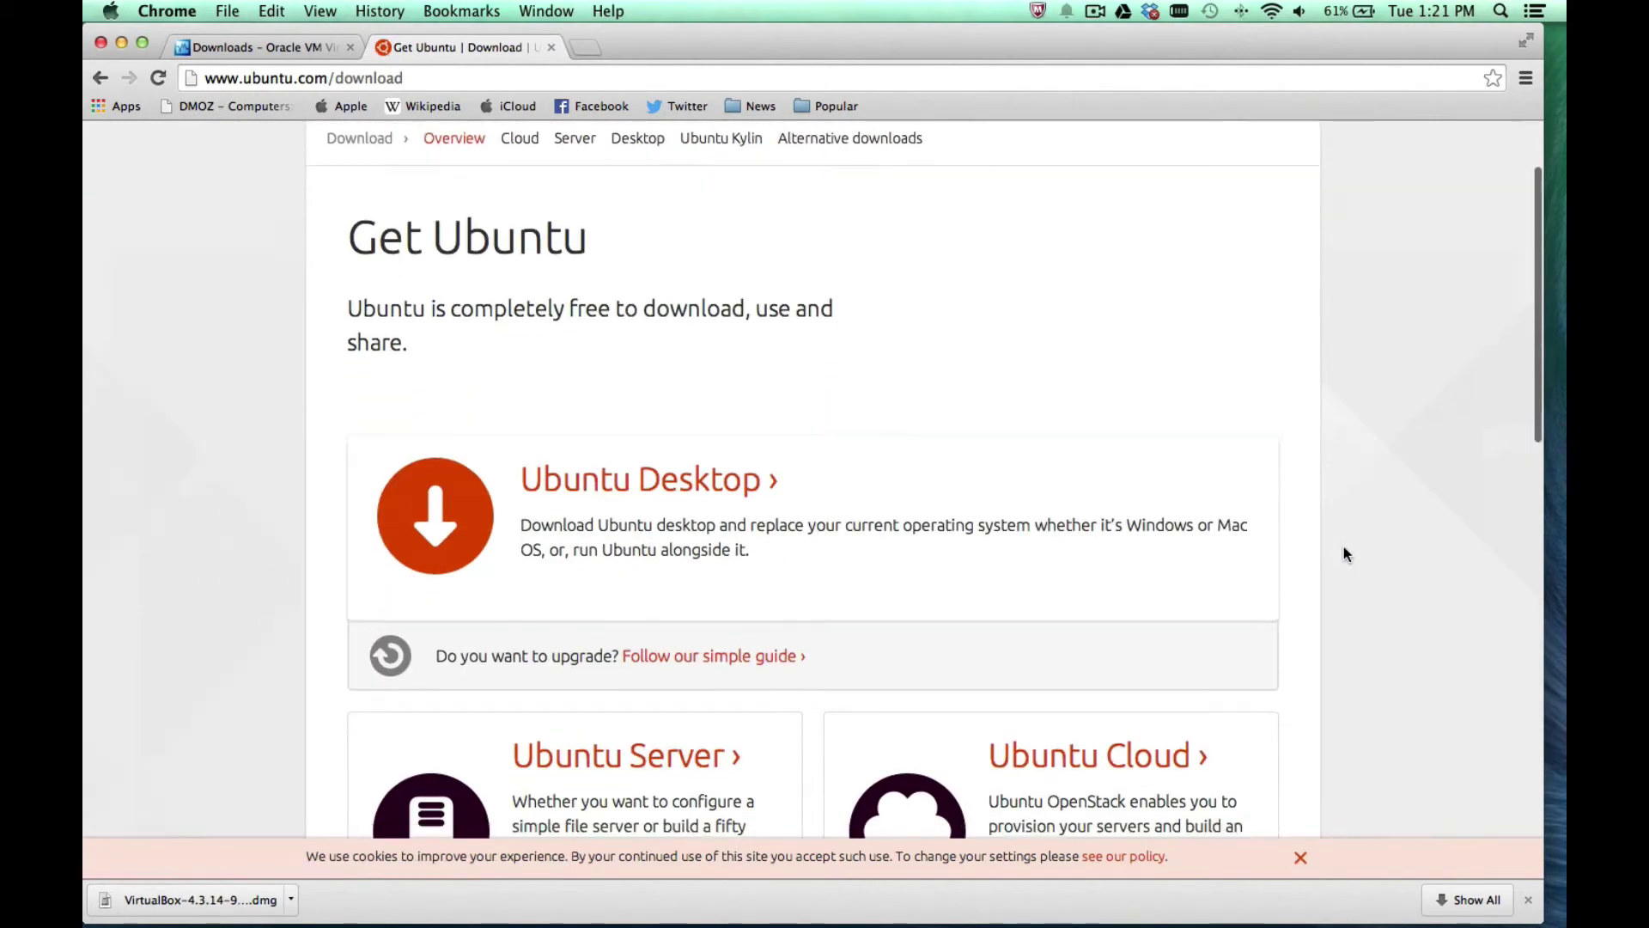
scroll(1345, 553, down, 5)
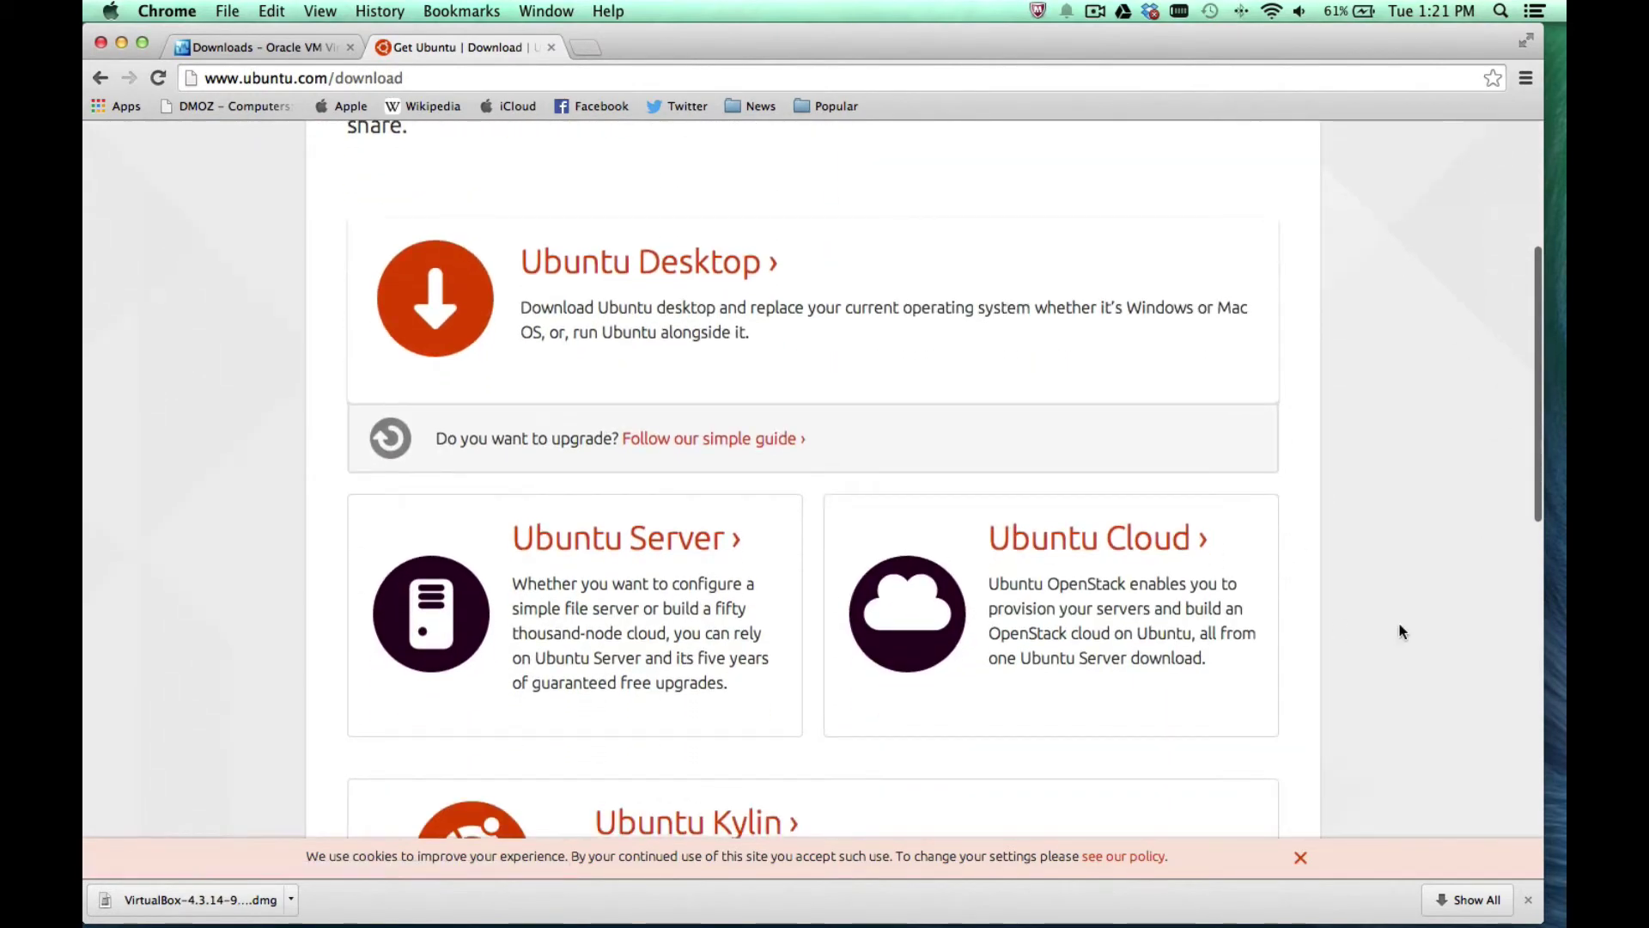
scroll(1400, 631, down, 3)
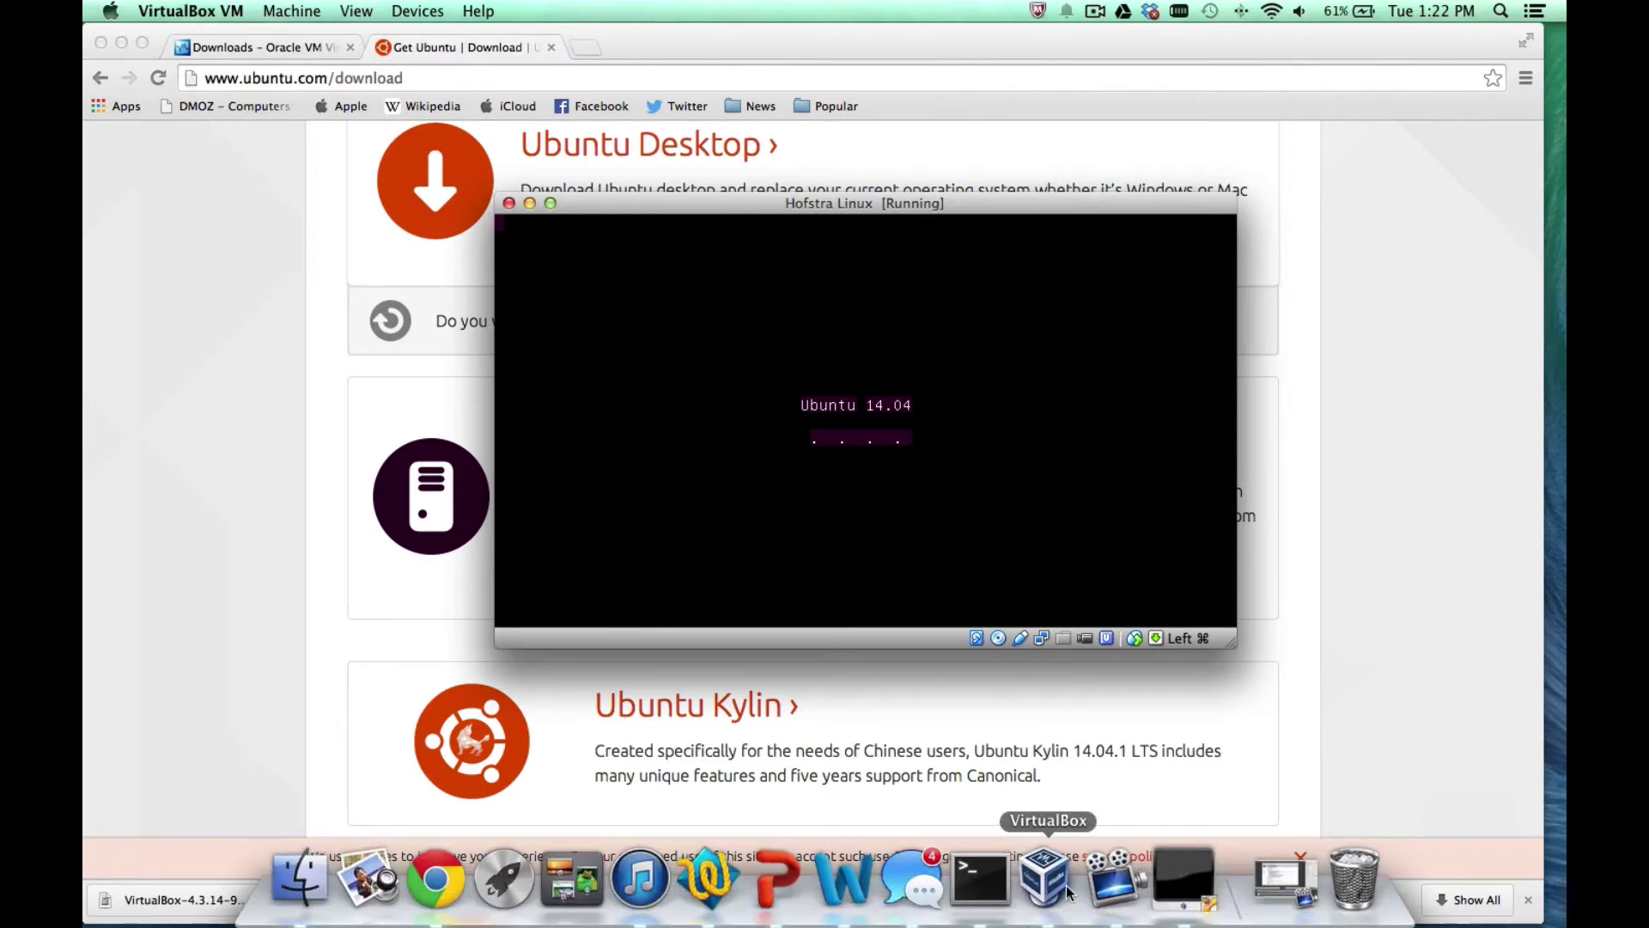
Switch back to VirtualBox and power off the running Hofstra Linux machine
click(1067, 893)
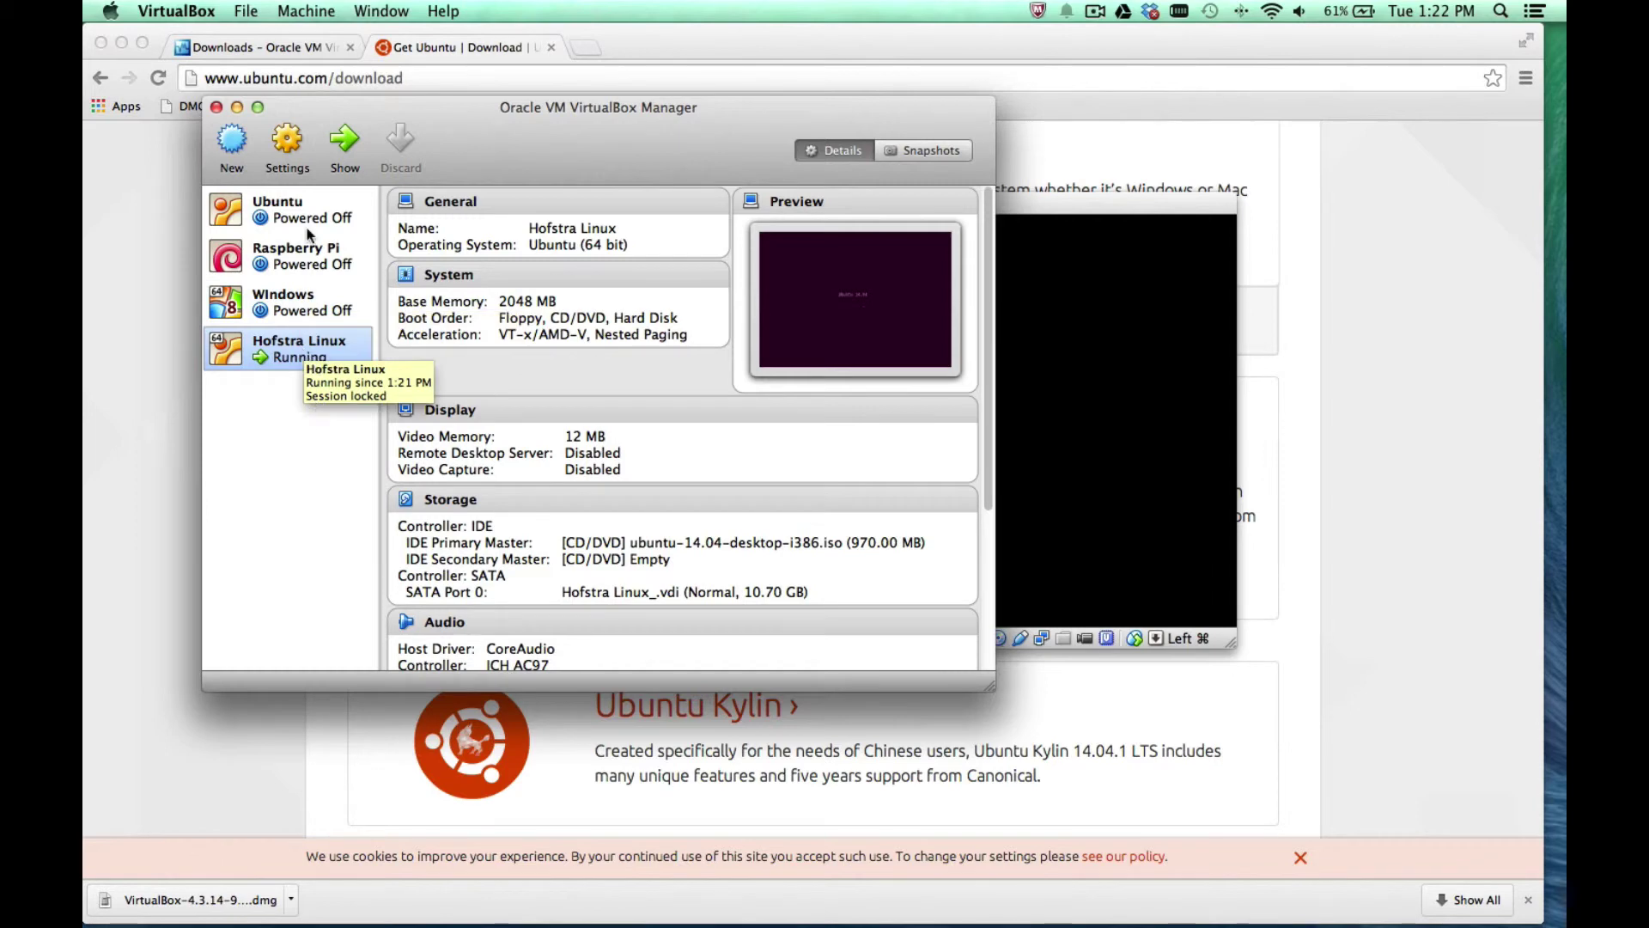
click(1117, 340)
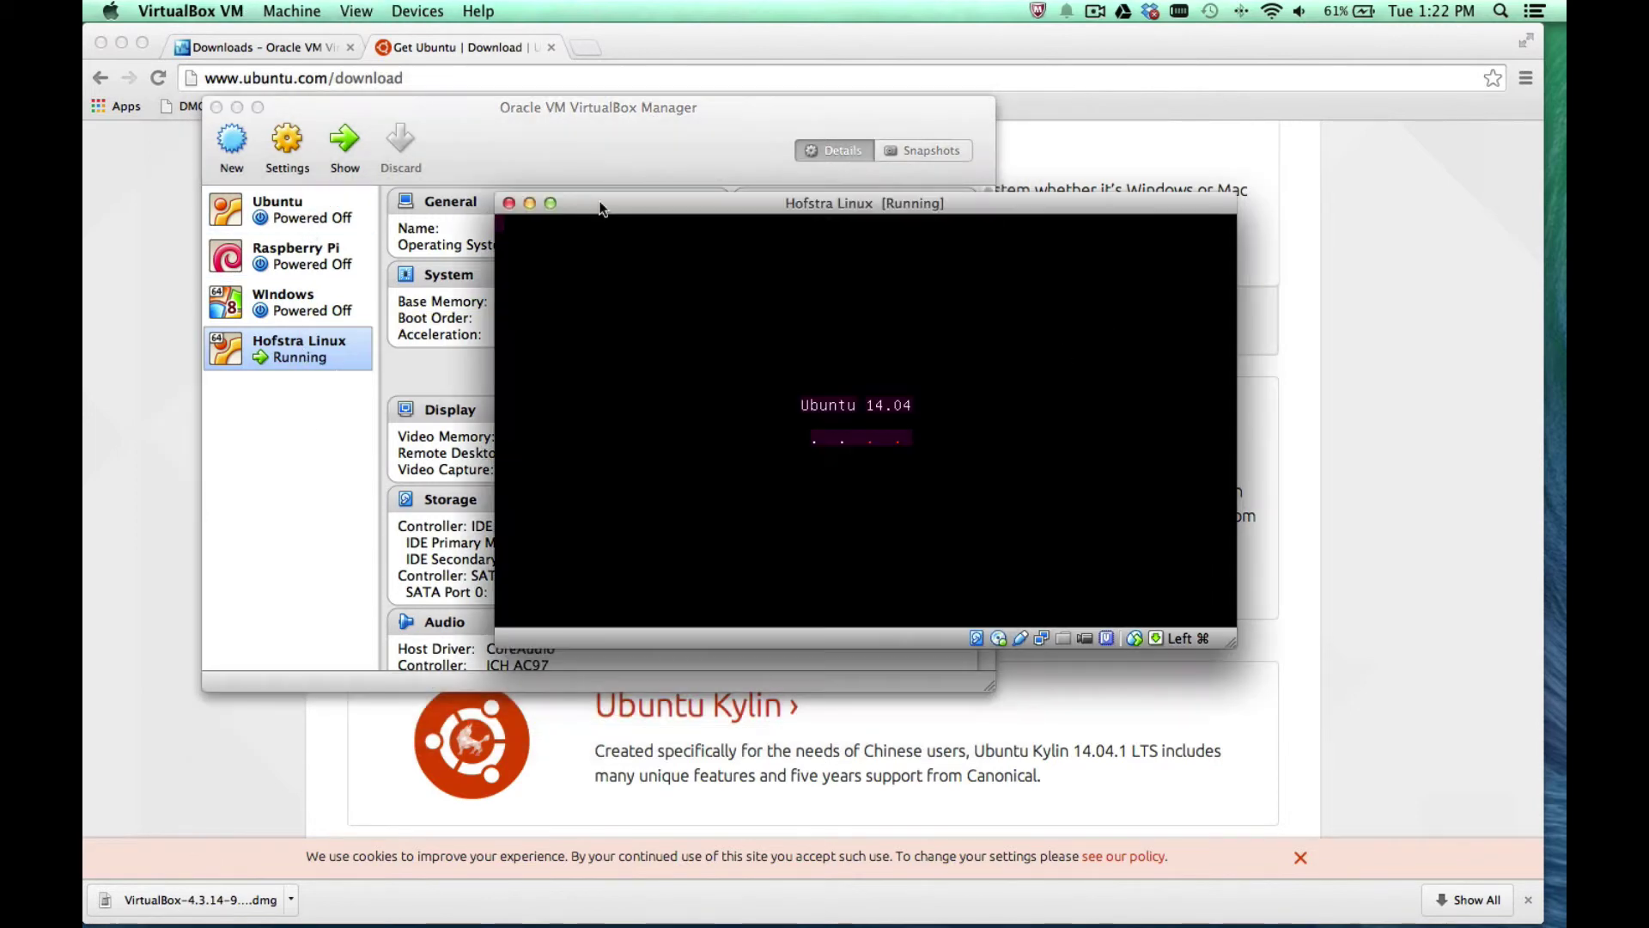
click(509, 202)
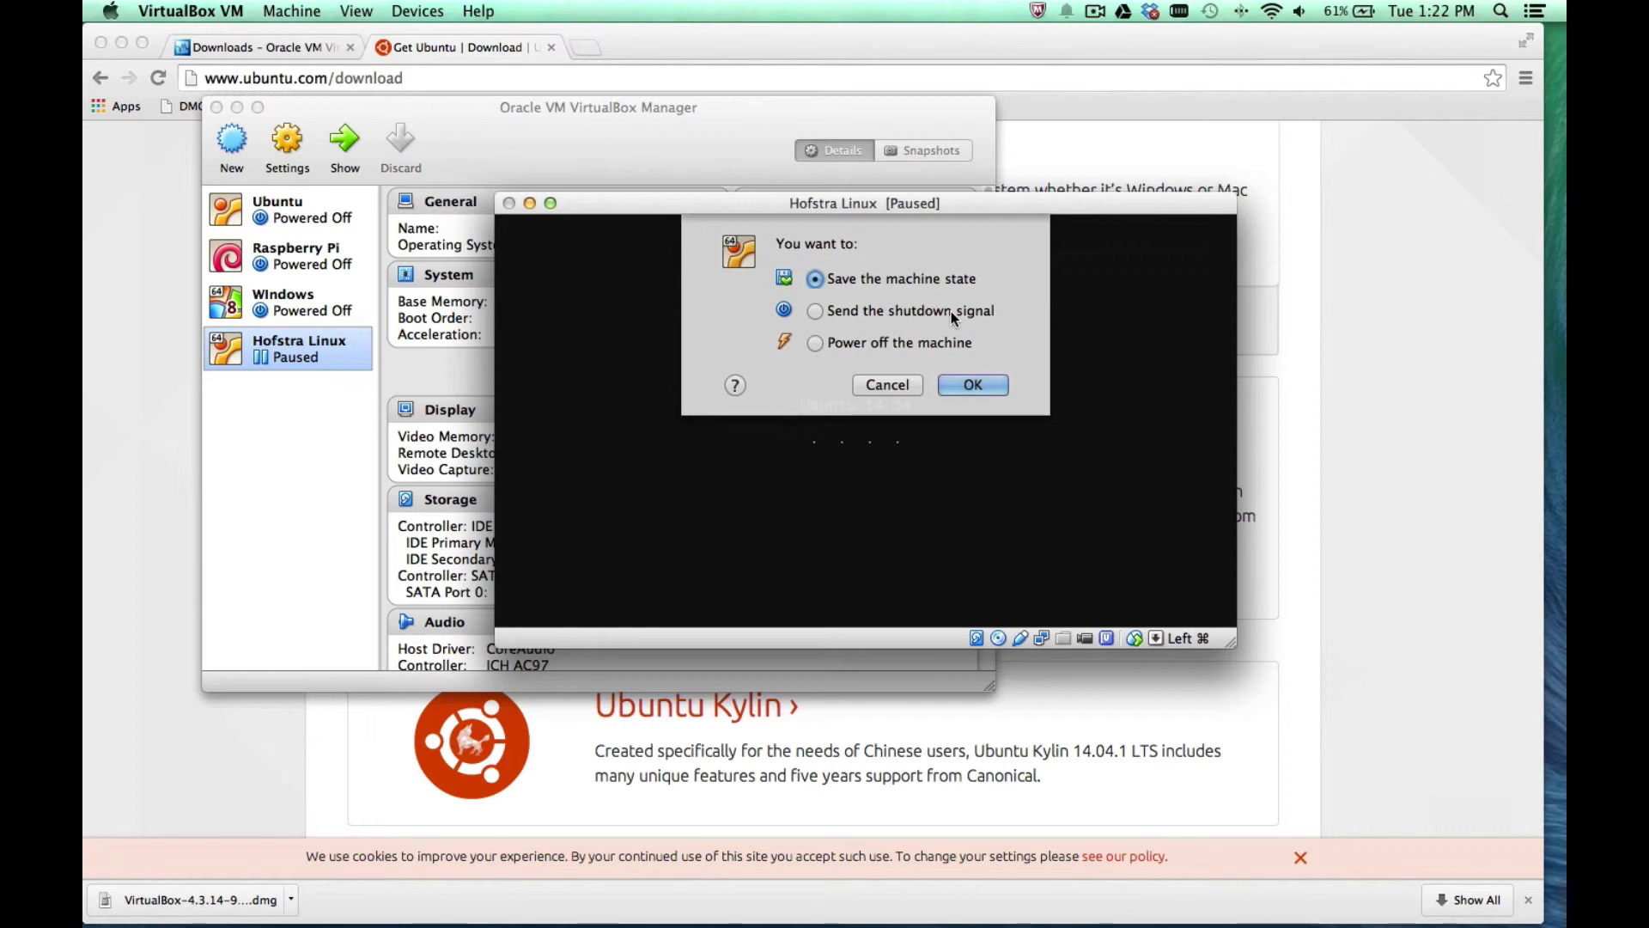
click(856, 348)
click(972, 385)
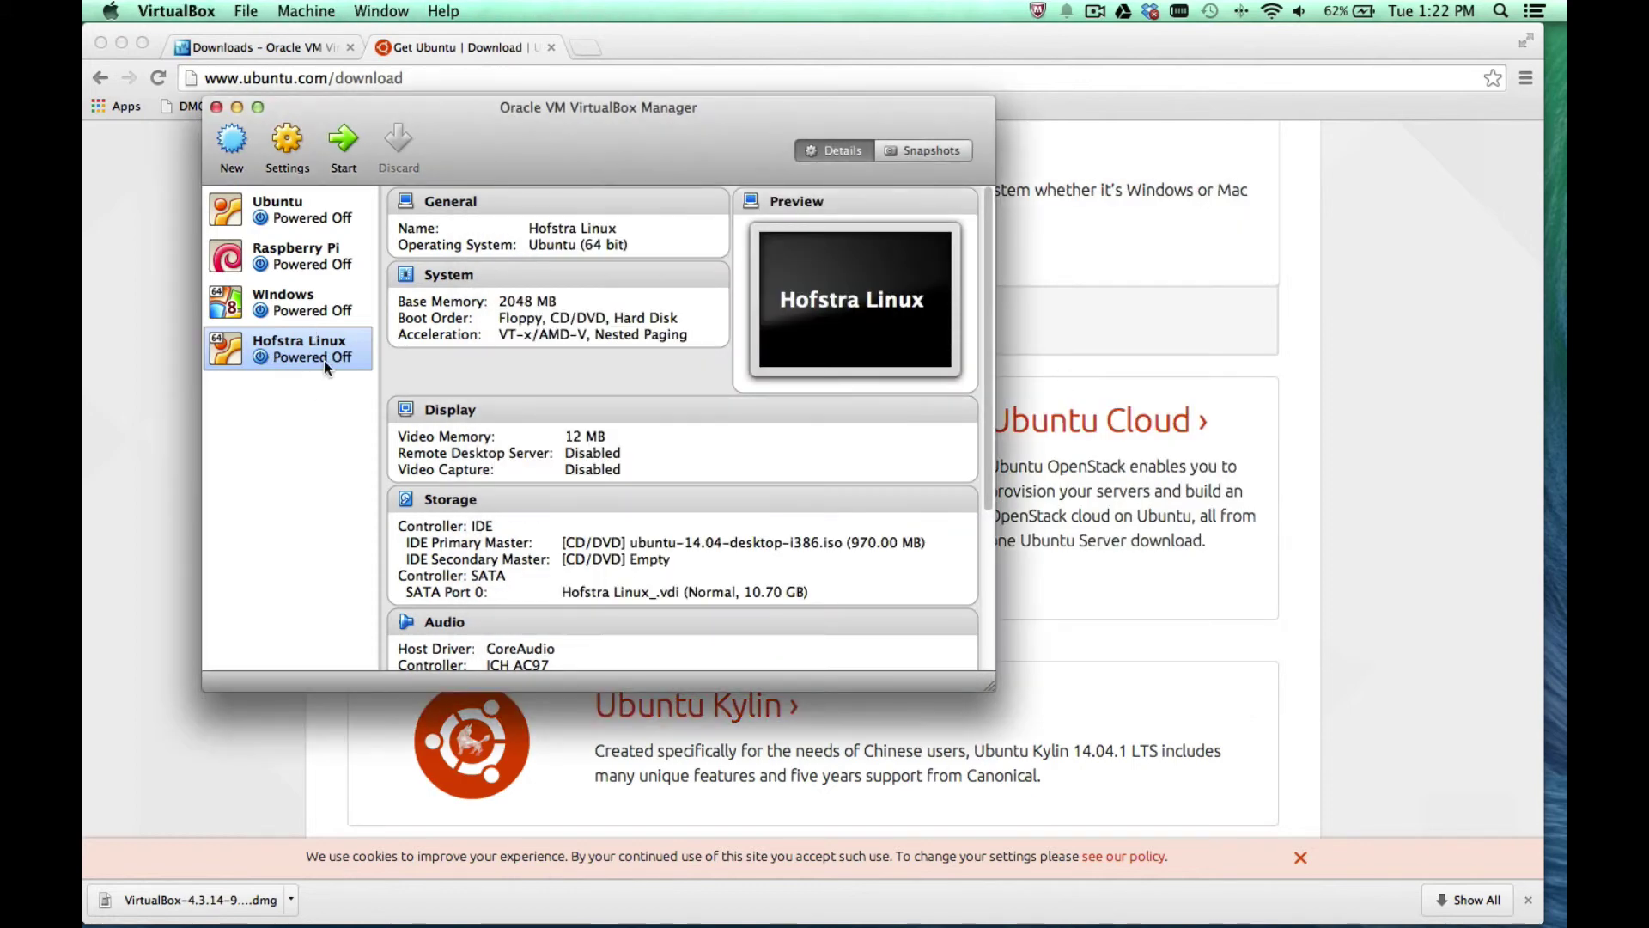
Start the Windows virtual machine, boot it from its installation disc, and power the machine off
double_click(301, 305)
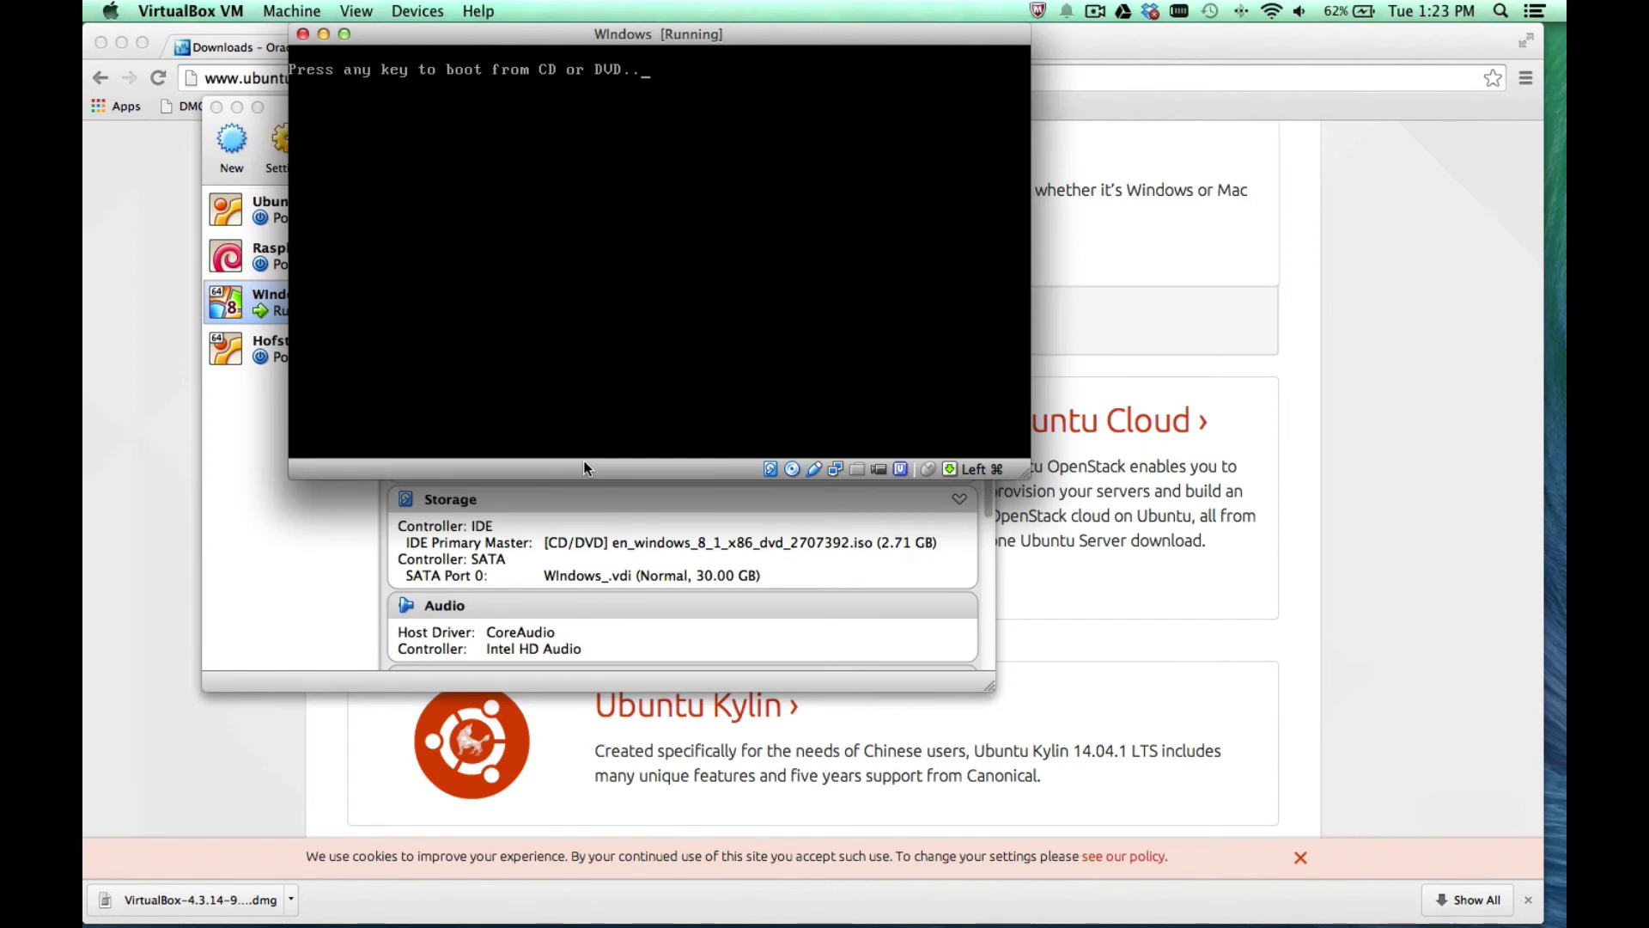
key(Return)
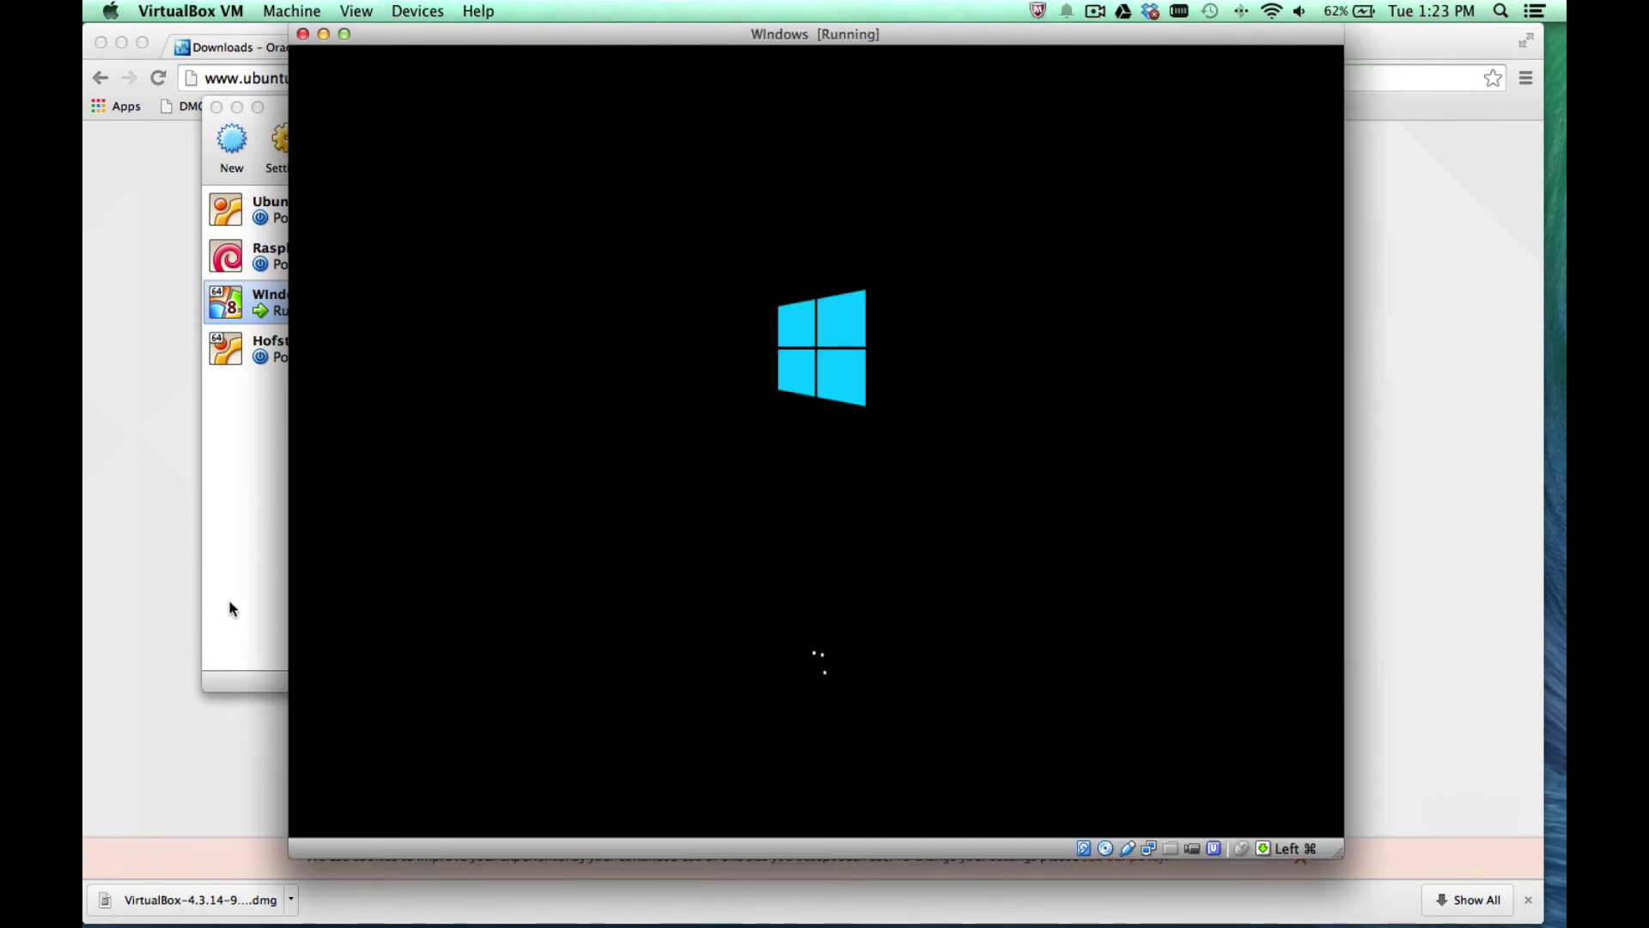
click(303, 34)
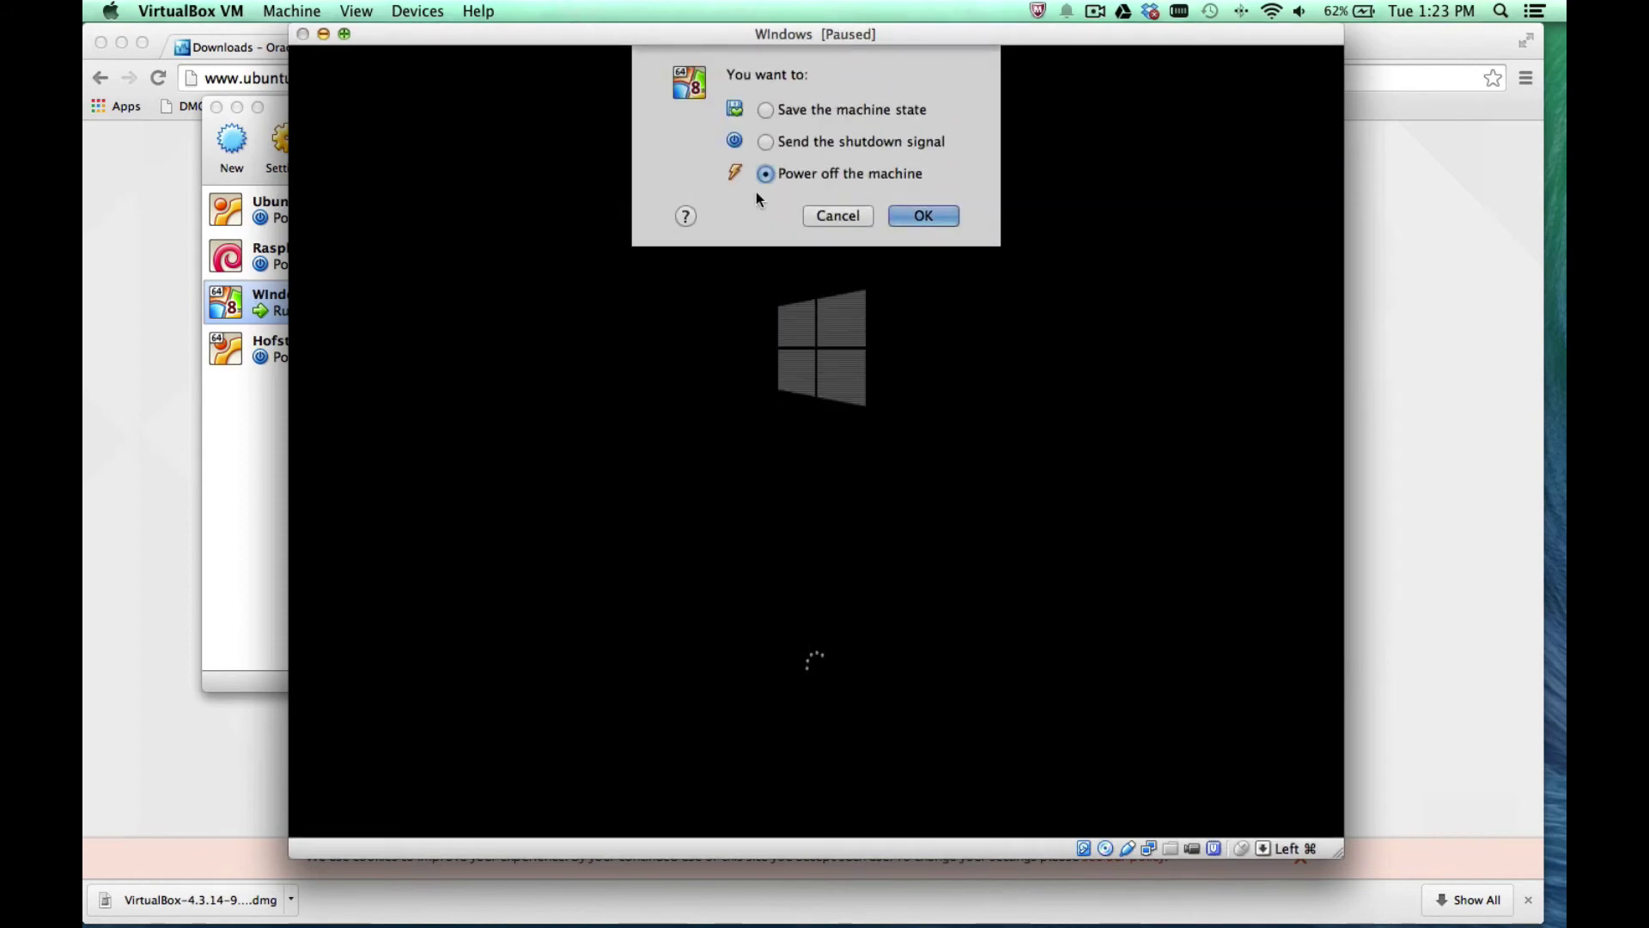
click(922, 214)
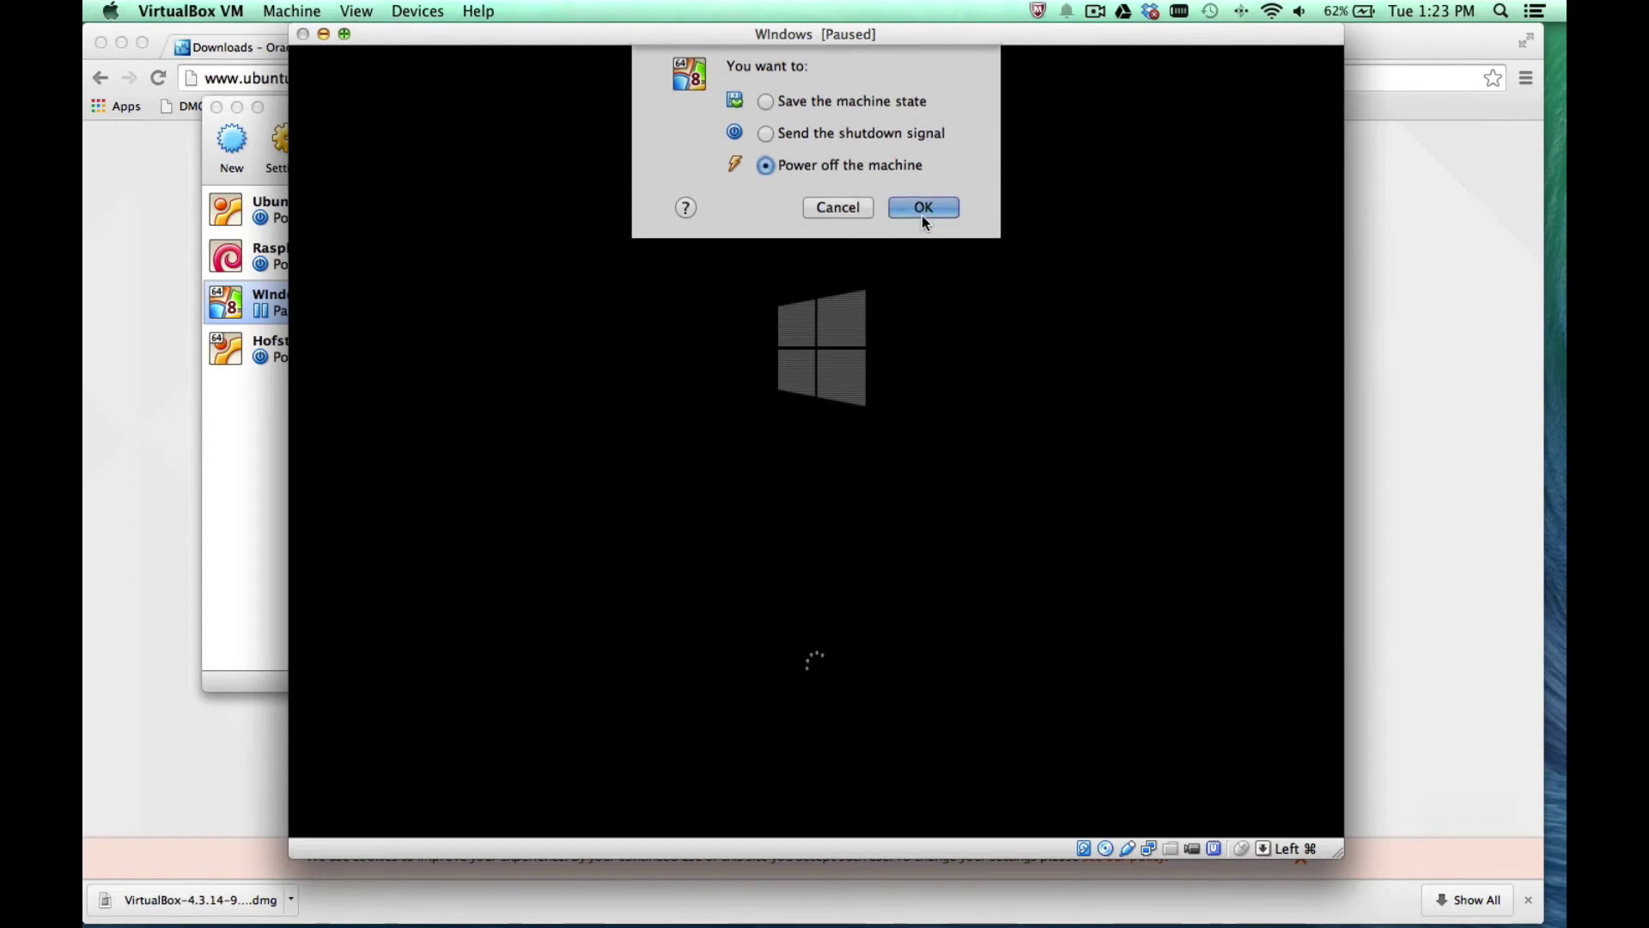